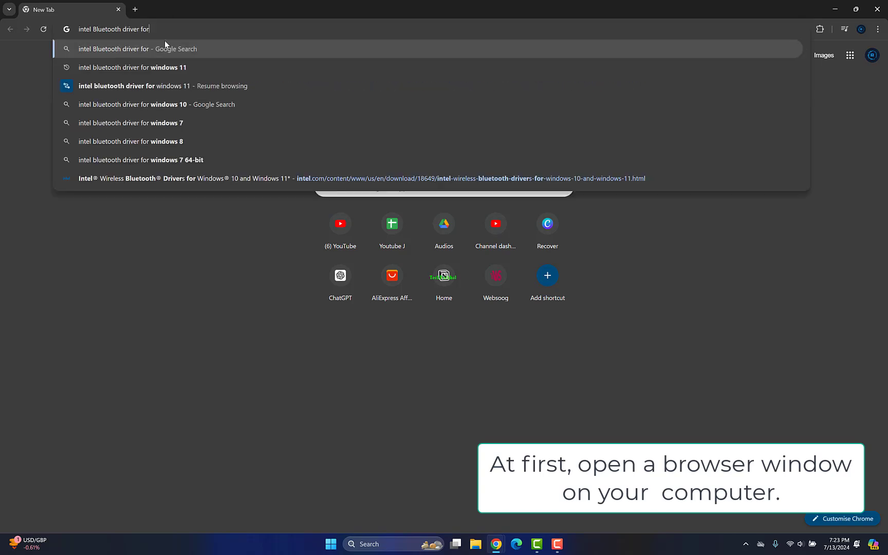
Search 'intel bluetooth driver for windows 11' and open Intel's Wireless Bluetooth Drivers page.
left_click(178, 70)
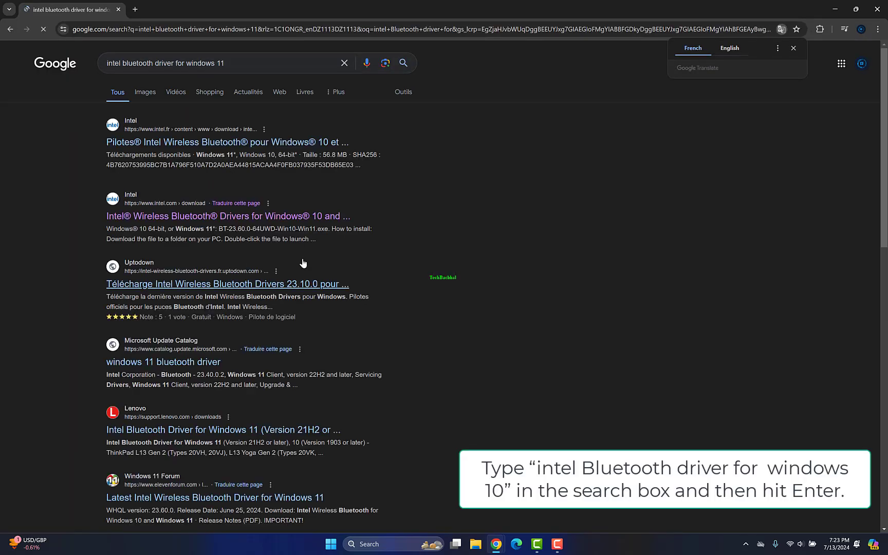
left_click(222, 215)
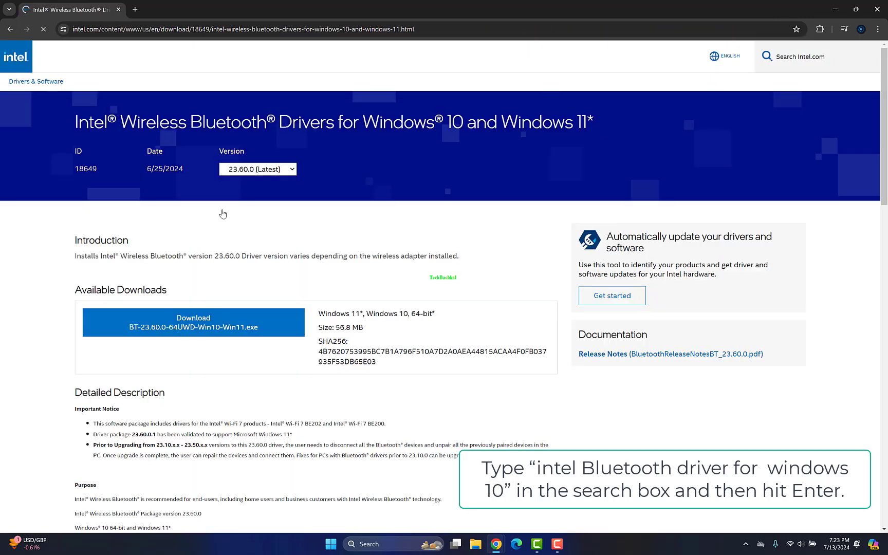
Download the Windows 10/11 64-bit Intel Bluetooth installer after accepting the license, then run it.
left_click(245, 330)
left_click(361, 383)
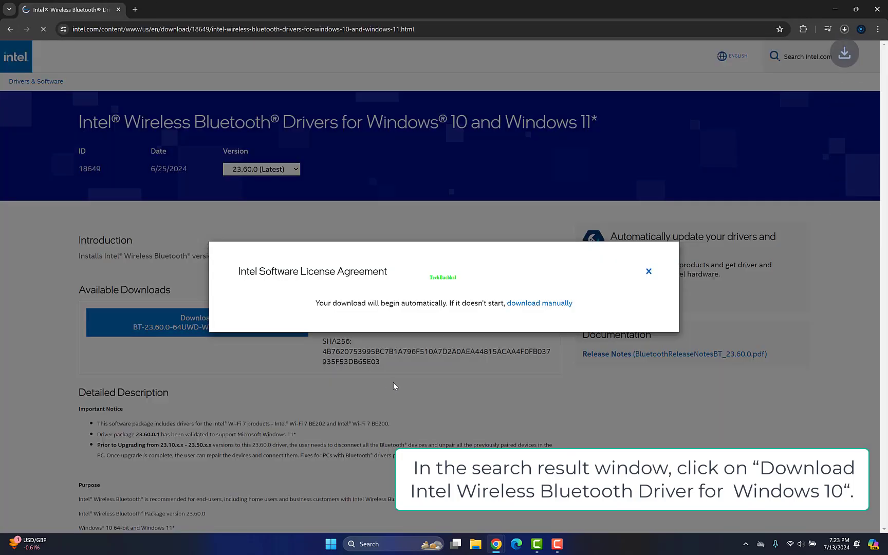
left_click(844, 30)
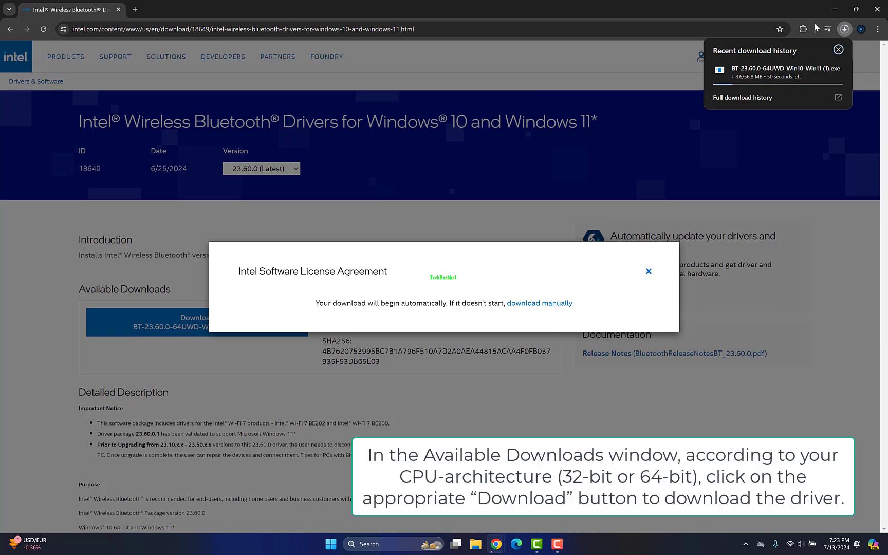
left_click(753, 72)
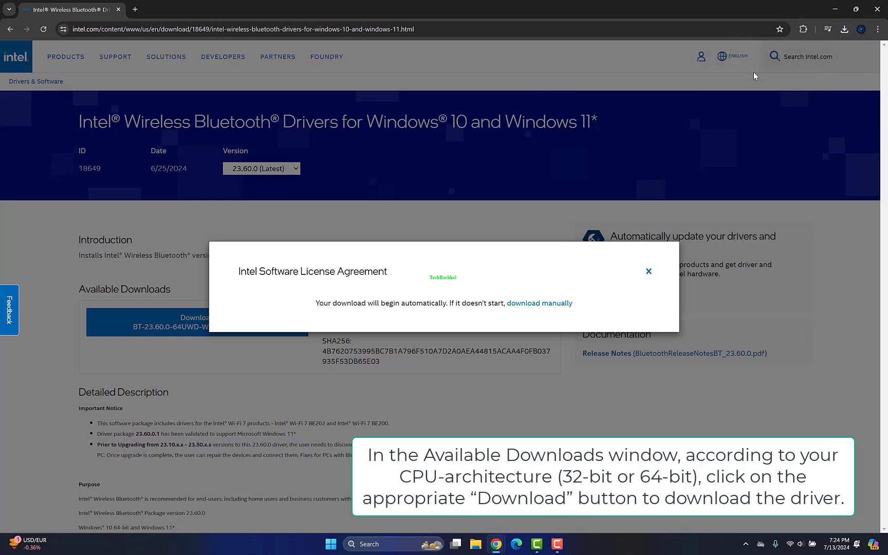
left_click(844, 28)
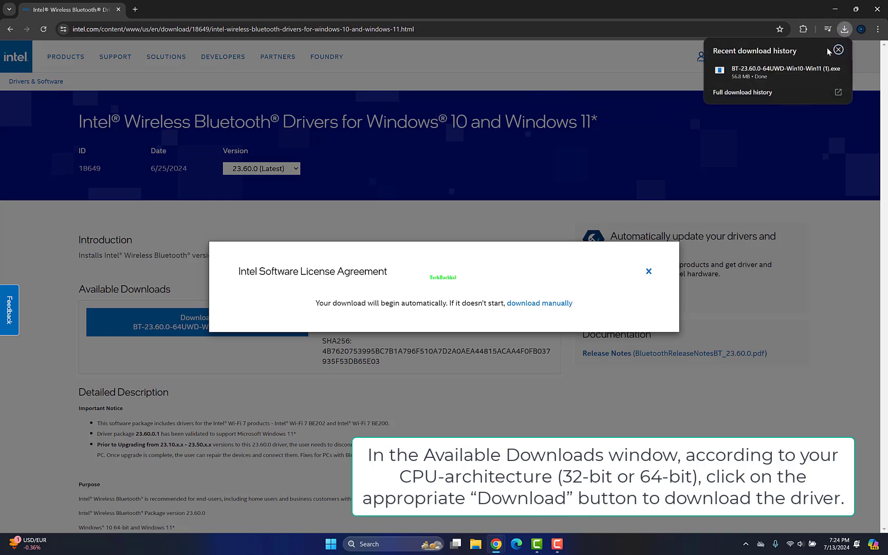
left_click(747, 72)
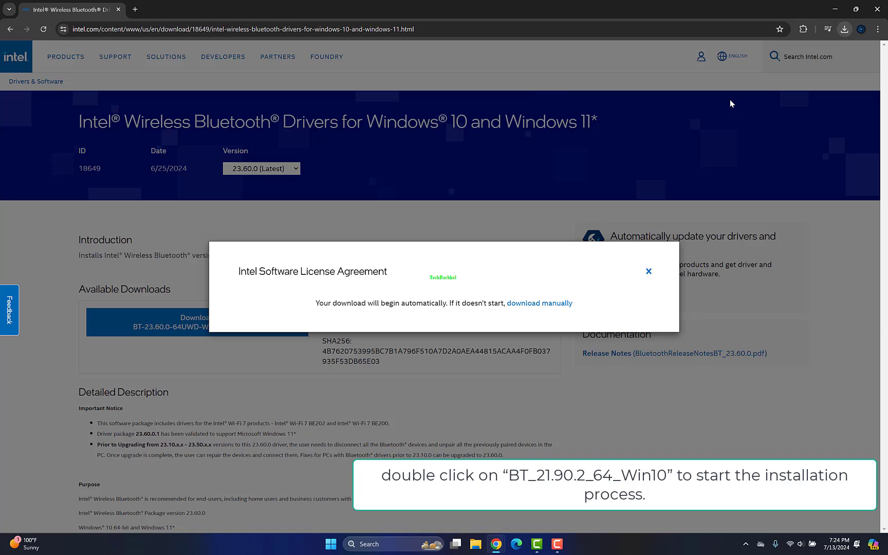
left_click(495, 345)
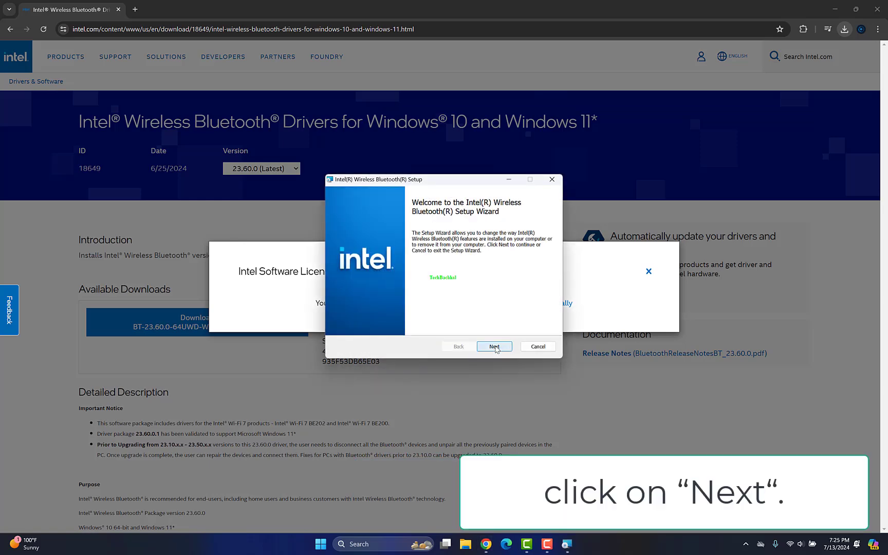
Run the Repair option on the installed Intel Wireless Bluetooth software and finish the wizard.
left_click(495, 346)
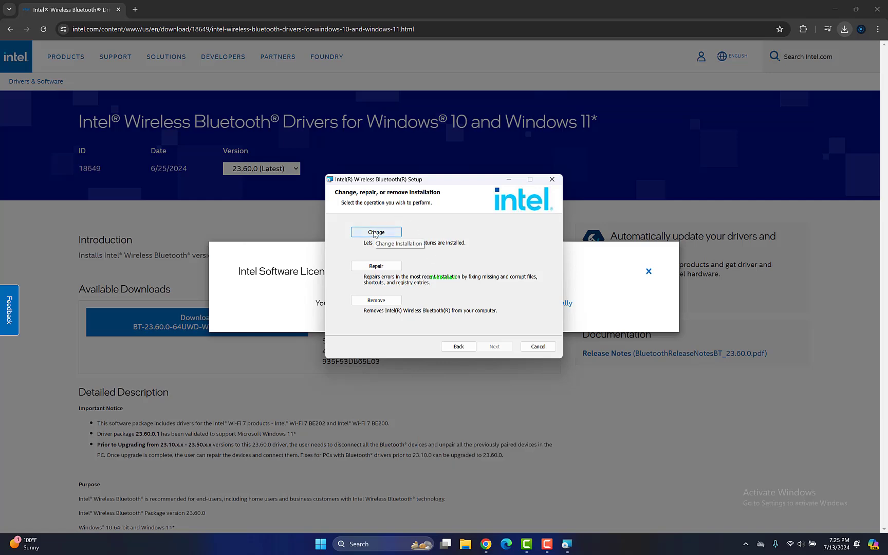
left_click(376, 266)
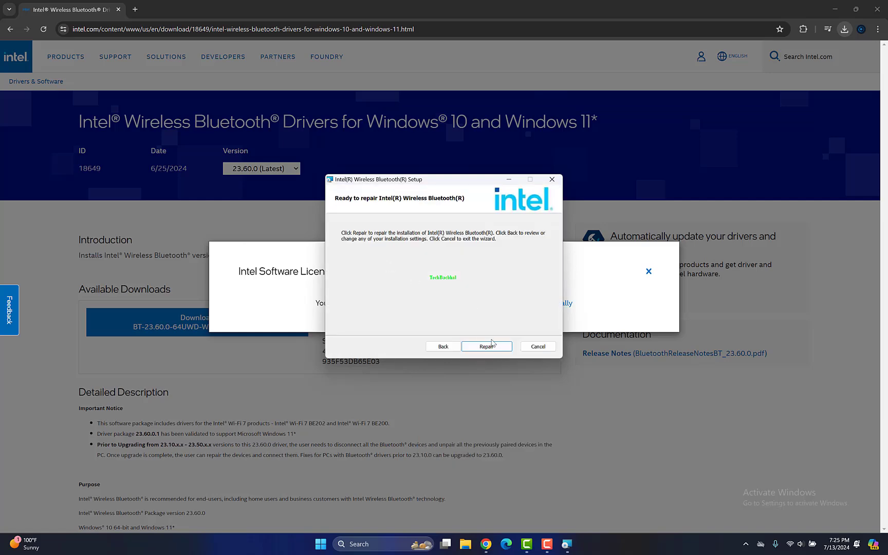
left_click(492, 342)
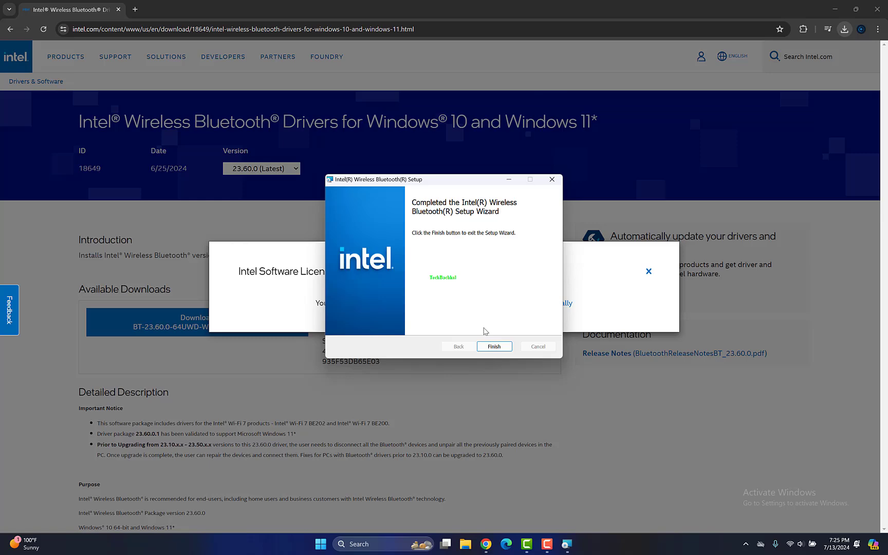
left_click(486, 346)
key("super+d")
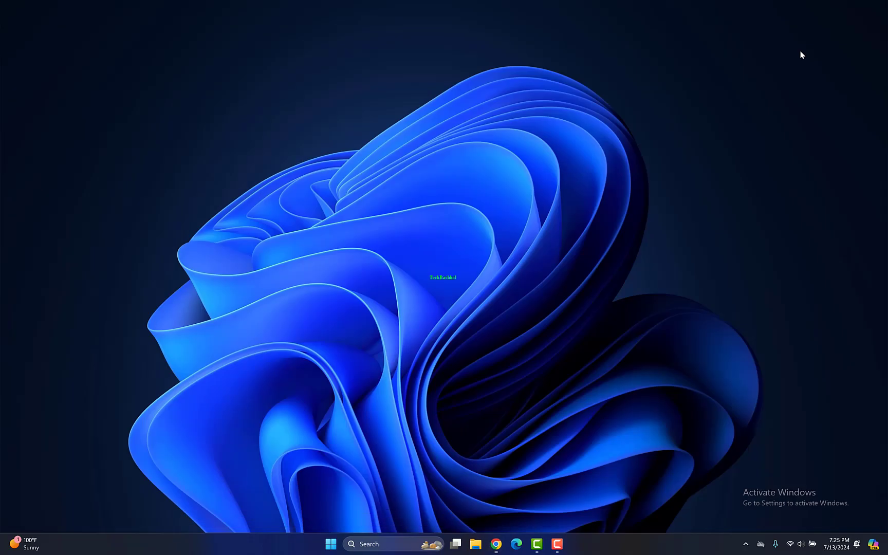
right_click(330, 544)
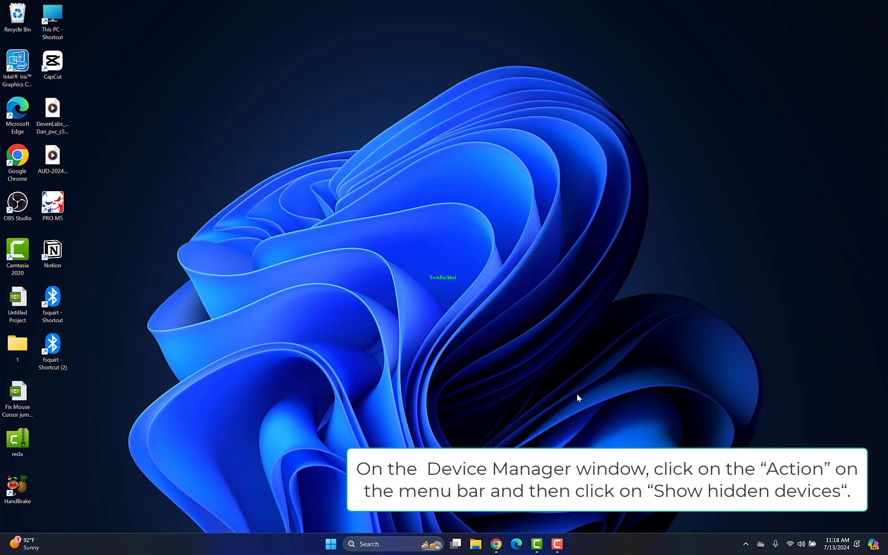
Launch Device Manager with devmgmt.msc from the Run dialog.
key("super+r")
type("dev")
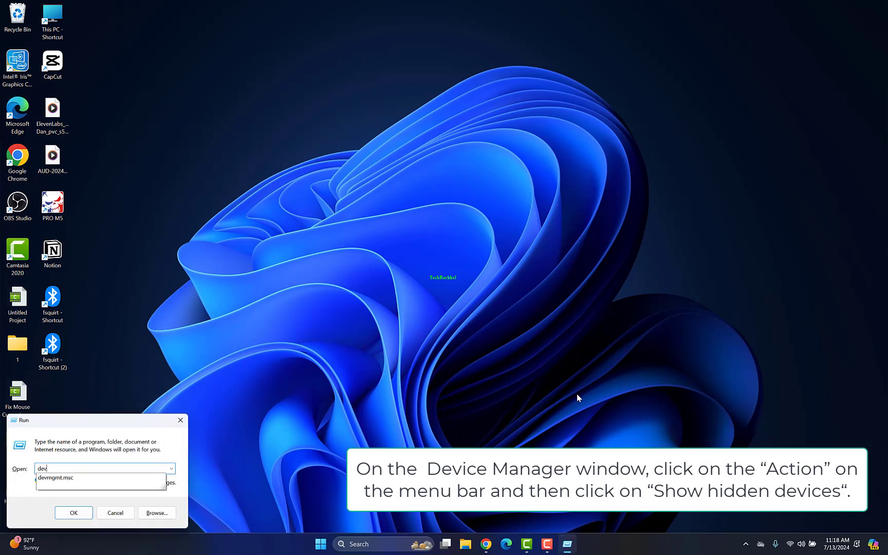
left_click(71, 478)
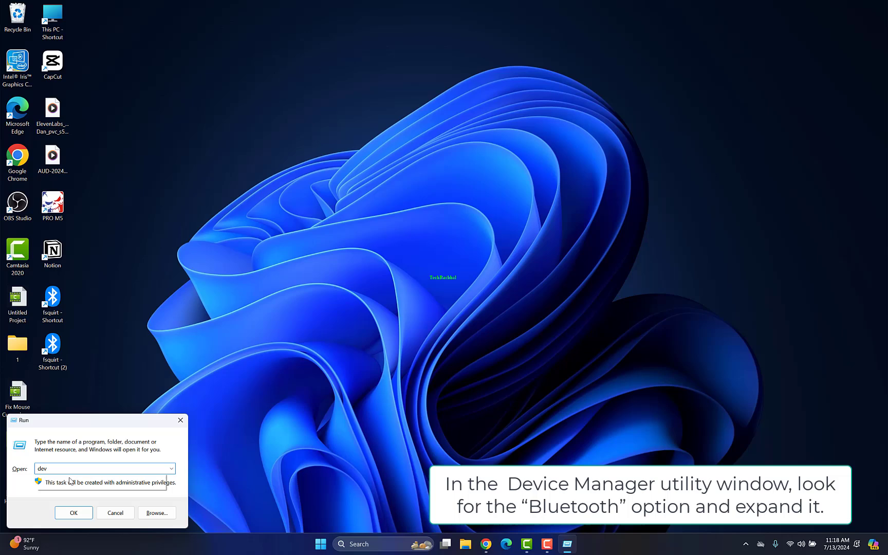
left_click(73, 513)
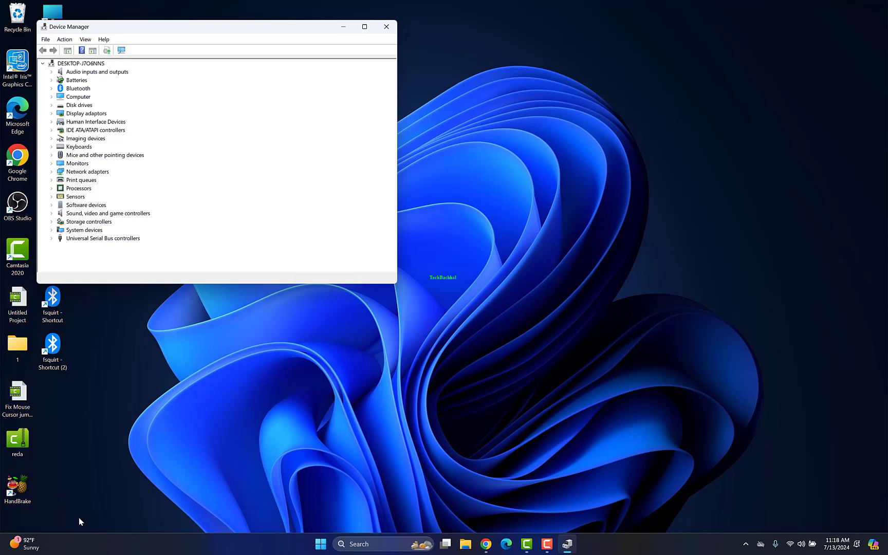
Start a driver update for Apple Broadcom Built-in Bluetooth under the Bluetooth category.
left_click(53, 88)
left_click(102, 97)
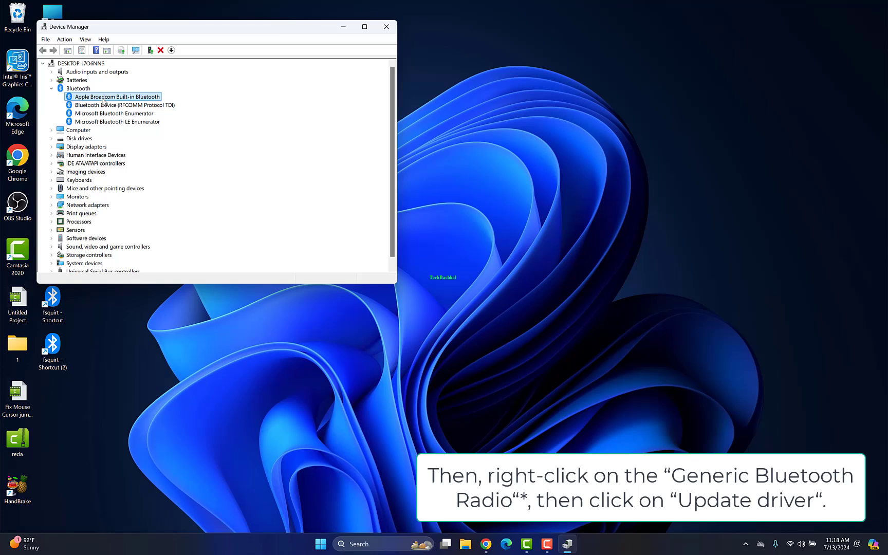
right_click(102, 98)
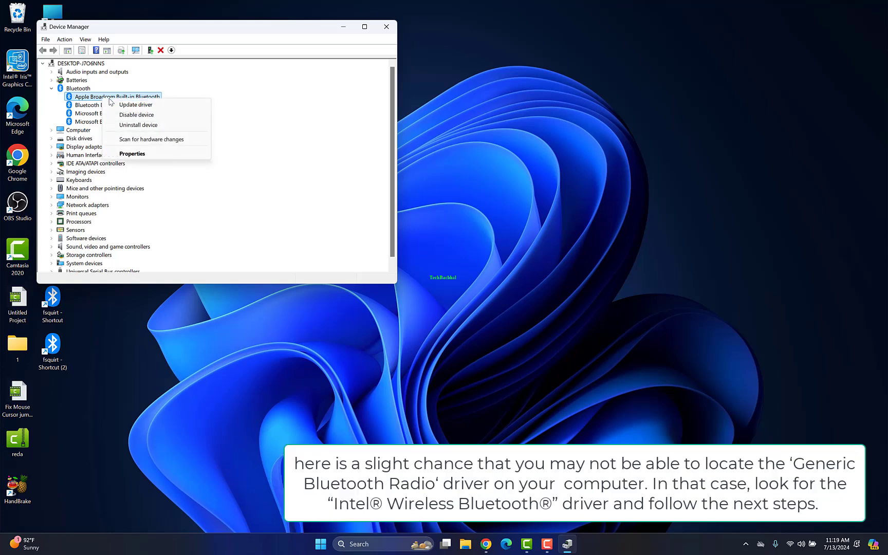
left_click(121, 104)
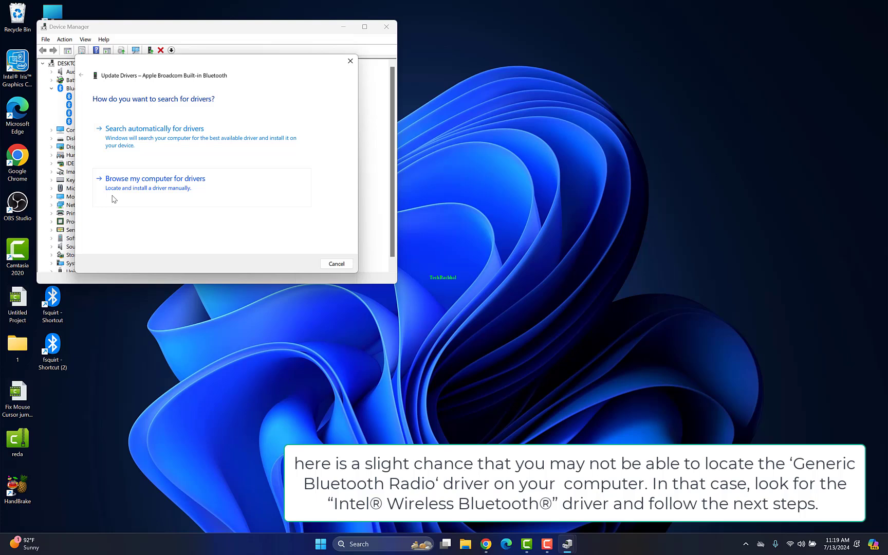
Install the Apple Broadcom Built-in Bluetooth driver picked from the compatible drivers list on this computer.
left_click(113, 187)
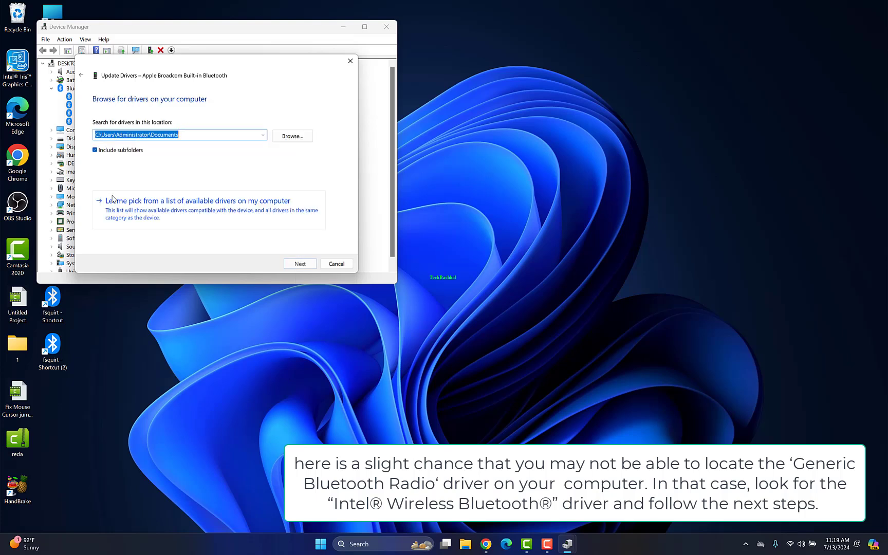
left_click(144, 210)
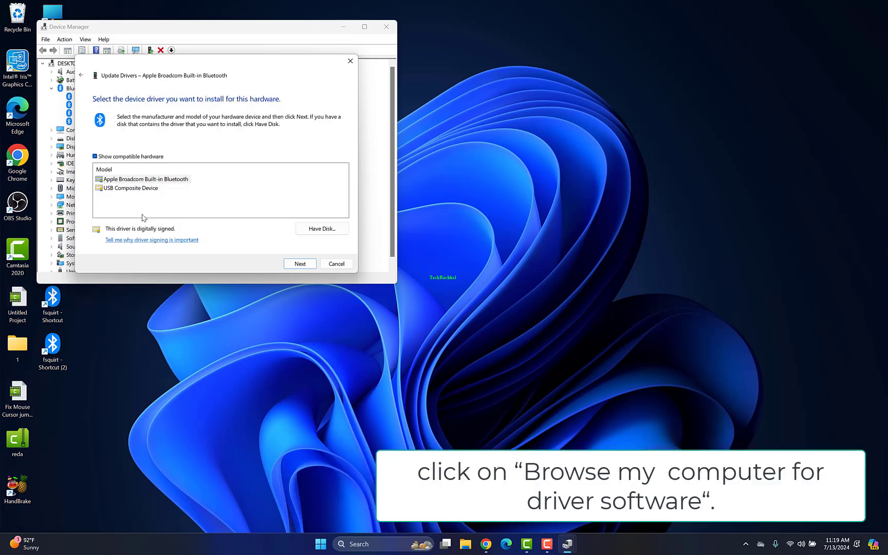
left_click(134, 181)
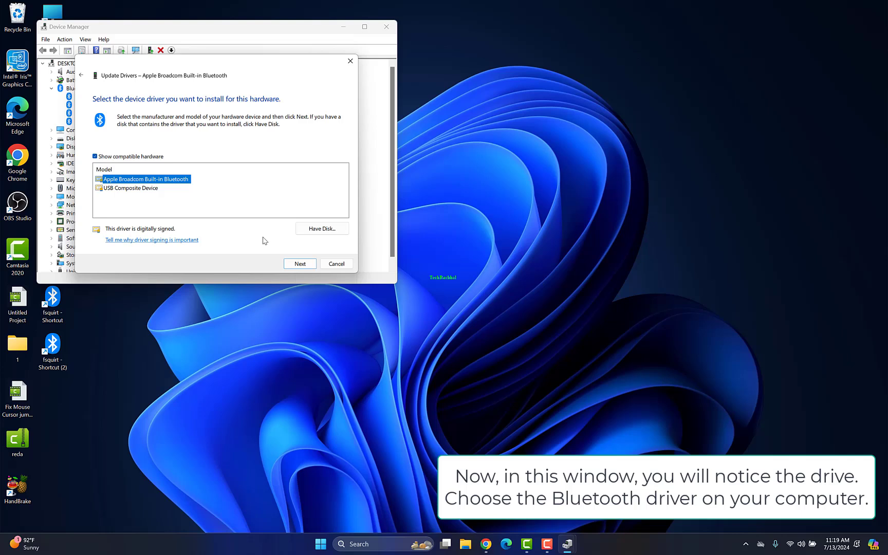
left_click(300, 265)
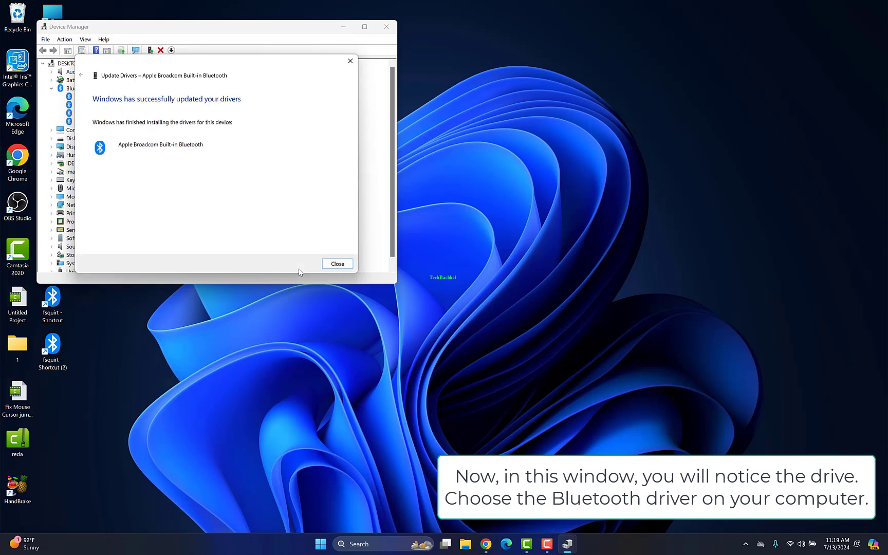
left_click(337, 263)
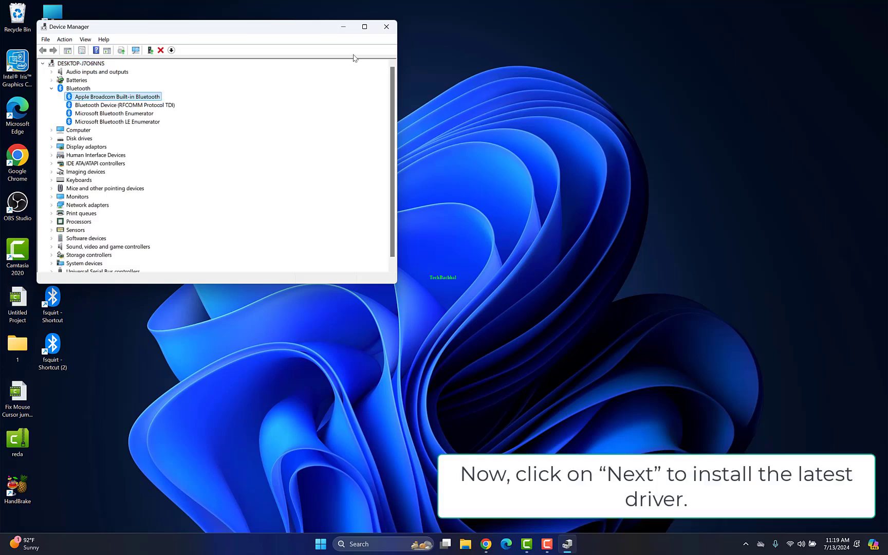
Close Device Manager and dismiss the Start quick-link menu.
left_click(387, 27)
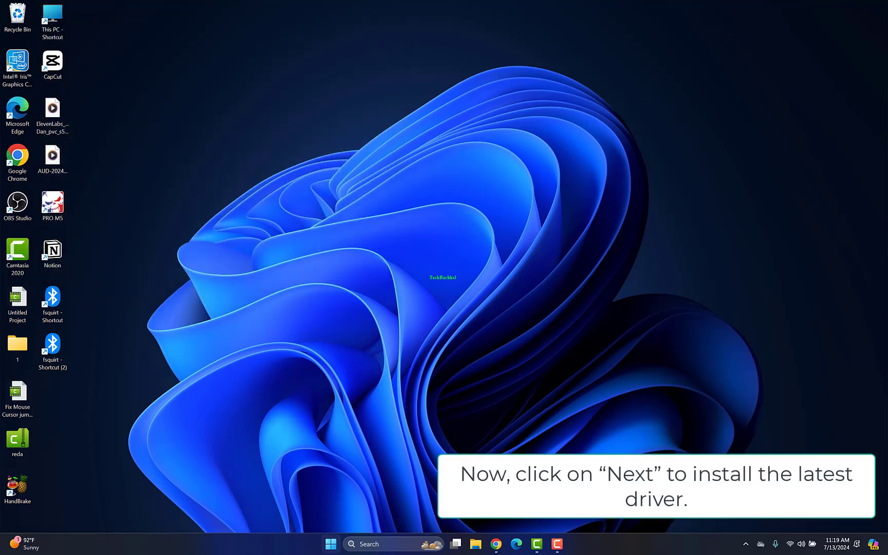
right_click(331, 543)
mouse_move(323, 505)
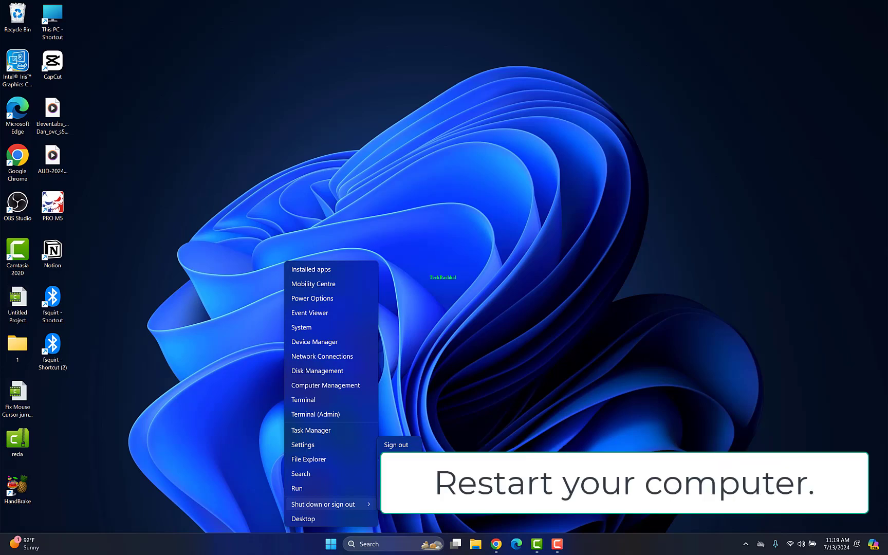
left_click(409, 502)
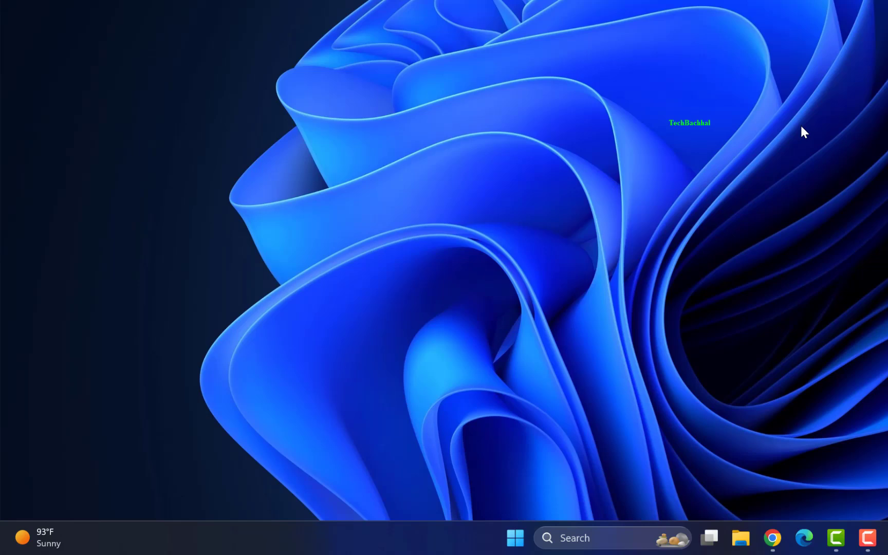
Run services.msc from the Run dialog to open the Services console.
key("super+r")
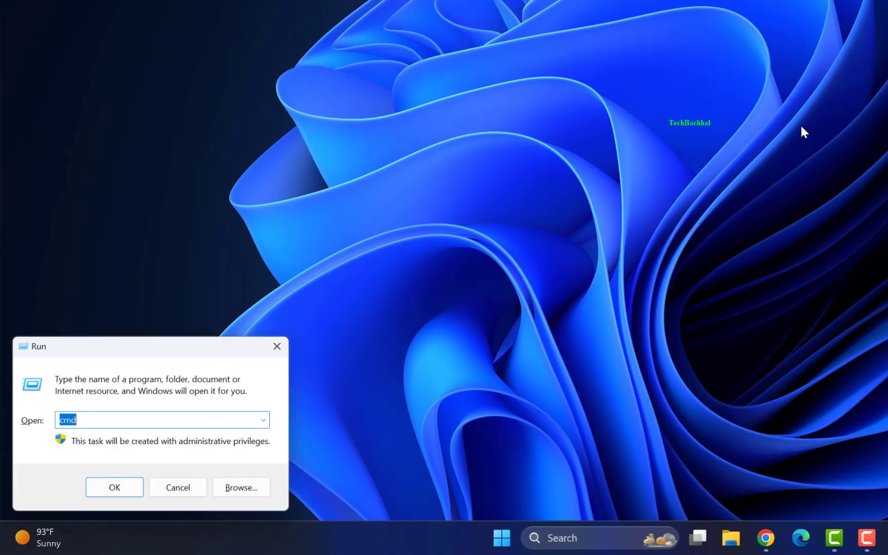
left_click_drag(234, 345, 499, 163)
left_click_drag(560, 164, 717, 82)
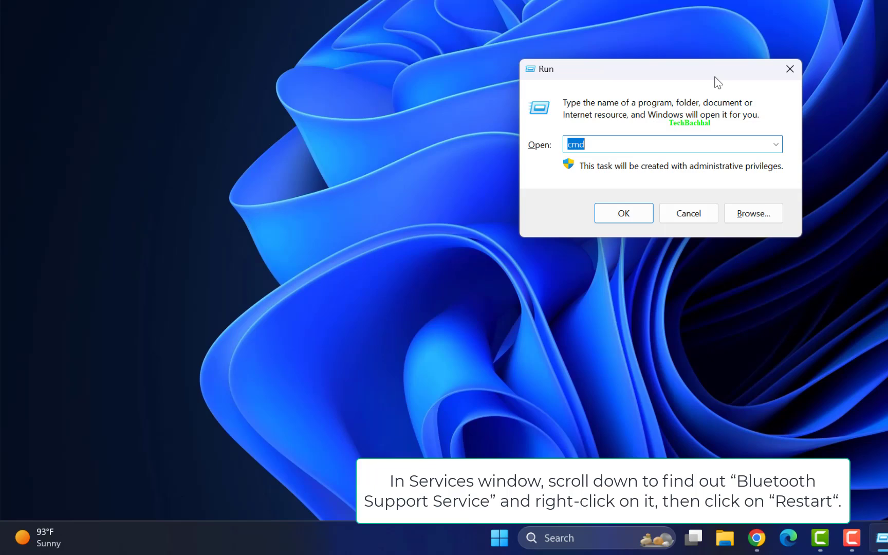
type("s")
type("ervice")
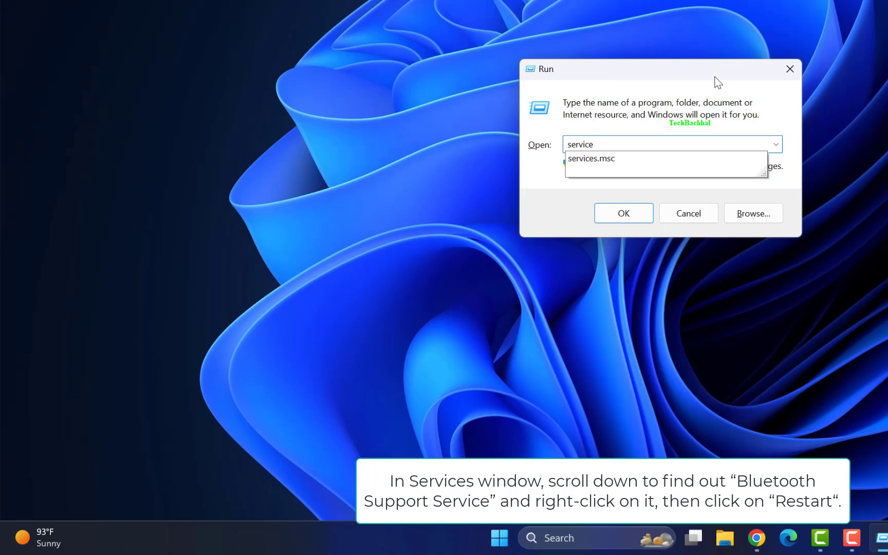
key("Down")
key("Return")
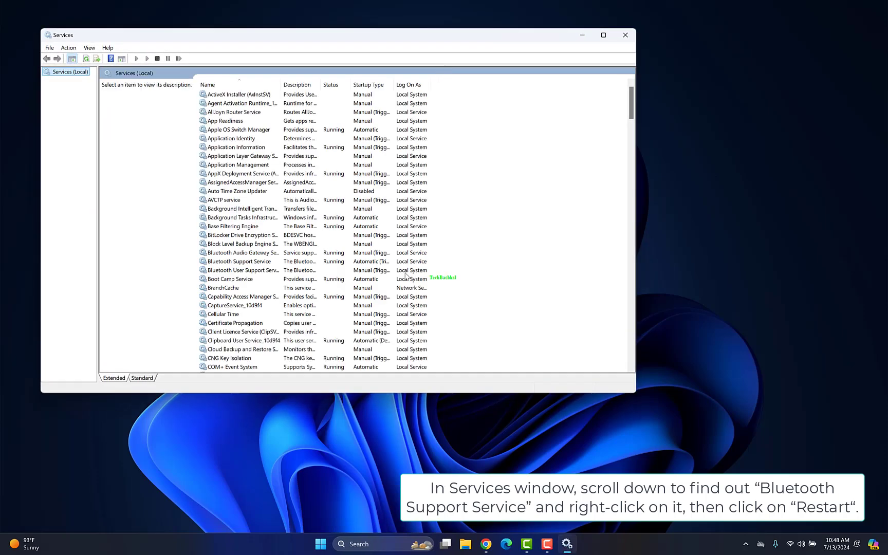
Restart the Bluetooth Support Service.
left_click(246, 252)
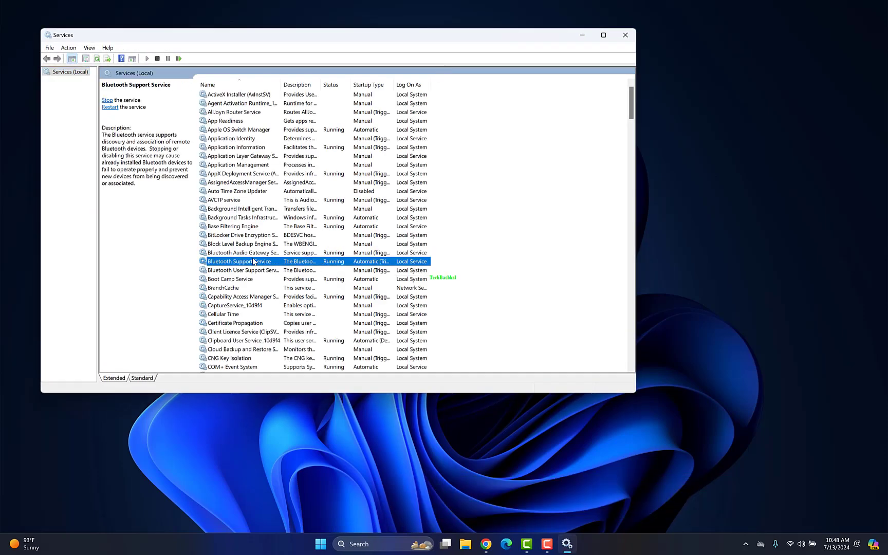
right_click(254, 263)
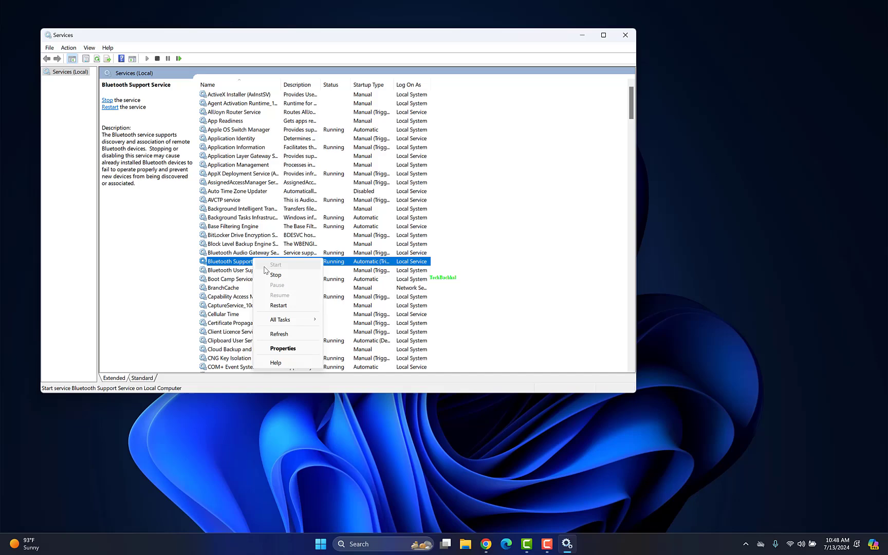
left_click(284, 311)
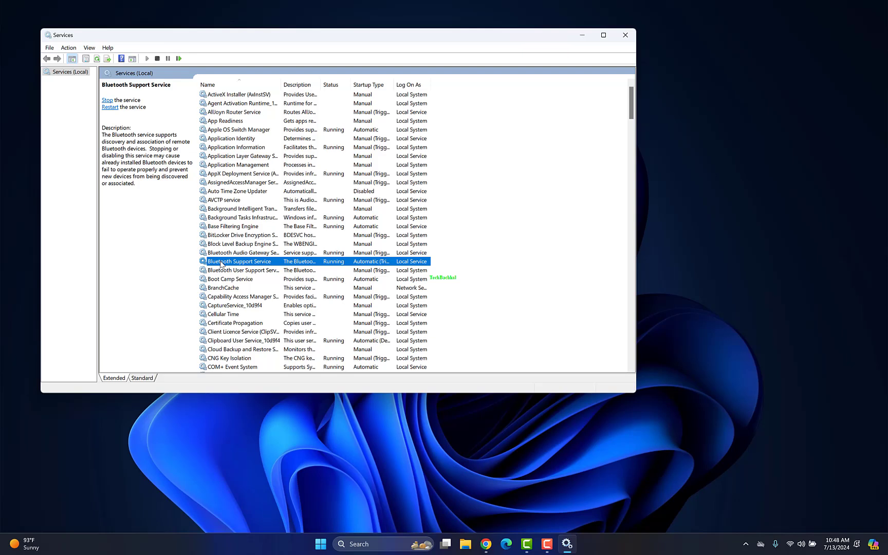
Keep Bluetooth Support Service's startup type as Automatic and apply the properties.
right_click(221, 262)
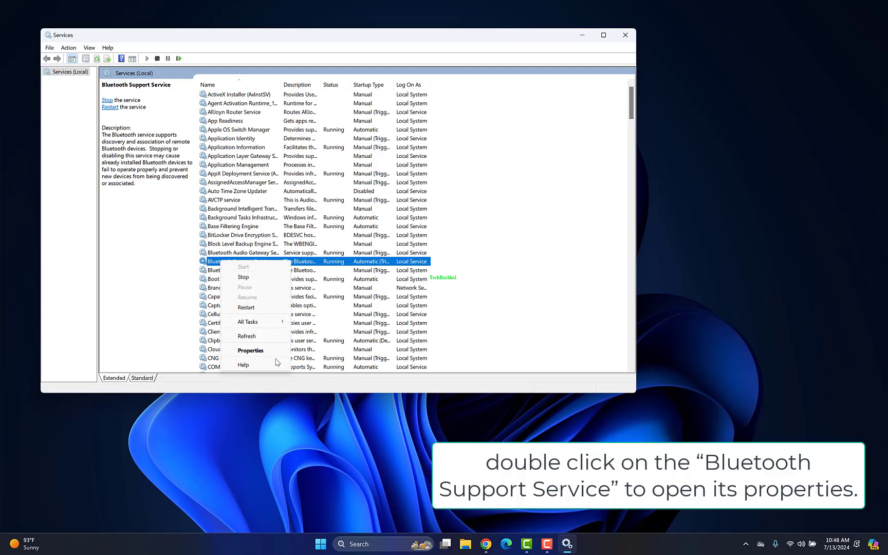
left_click(251, 350)
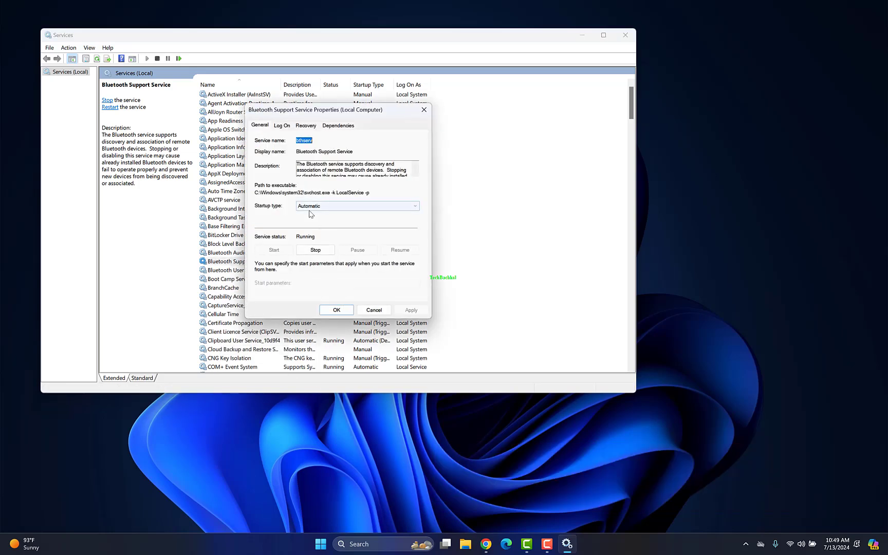
left_click(311, 206)
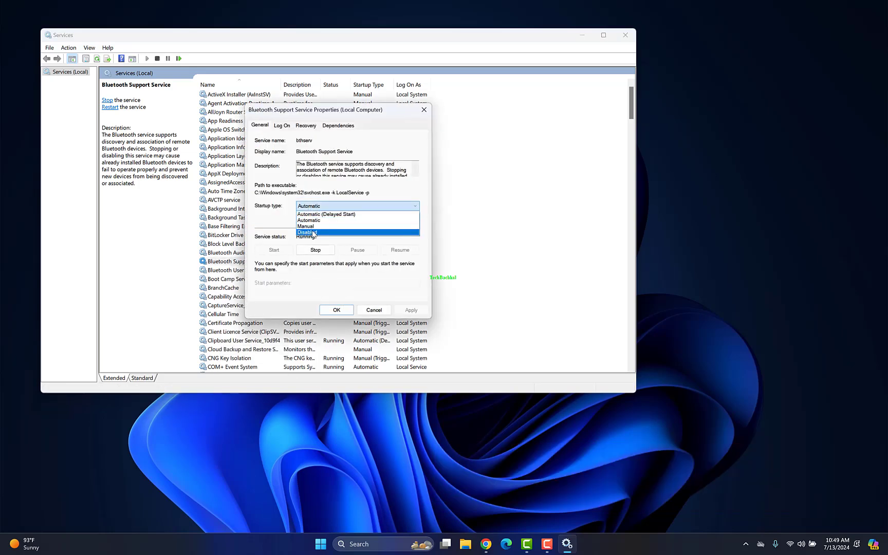
left_click(316, 220)
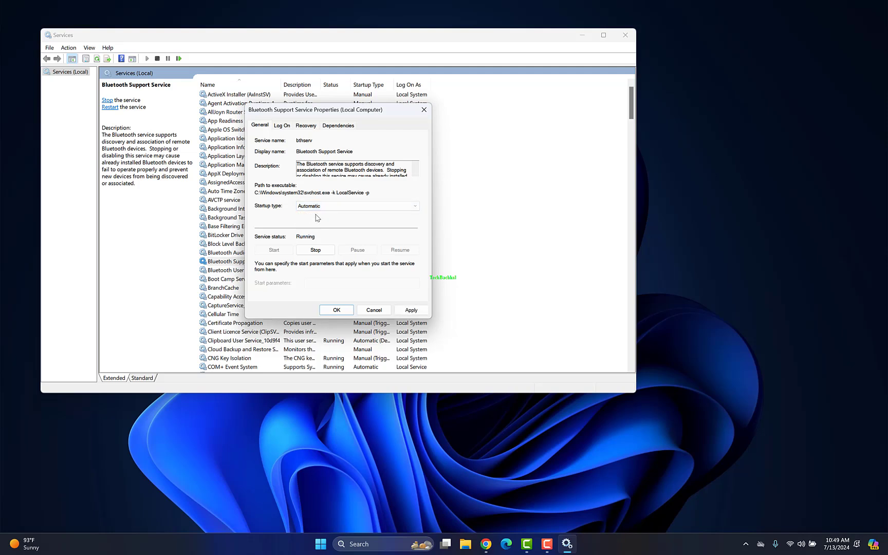
left_click(420, 309)
left_click(336, 310)
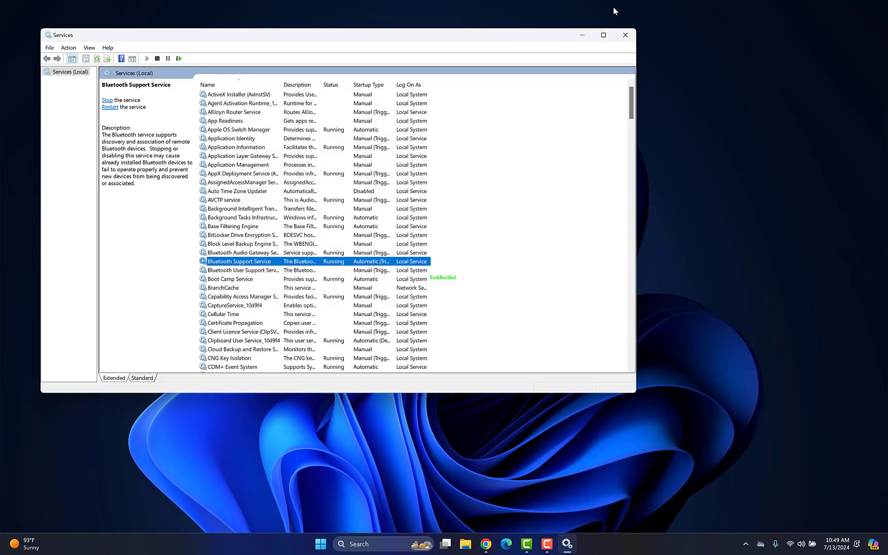
Close Services and restart Windows from the Start quick-link menu.
left_click(626, 35)
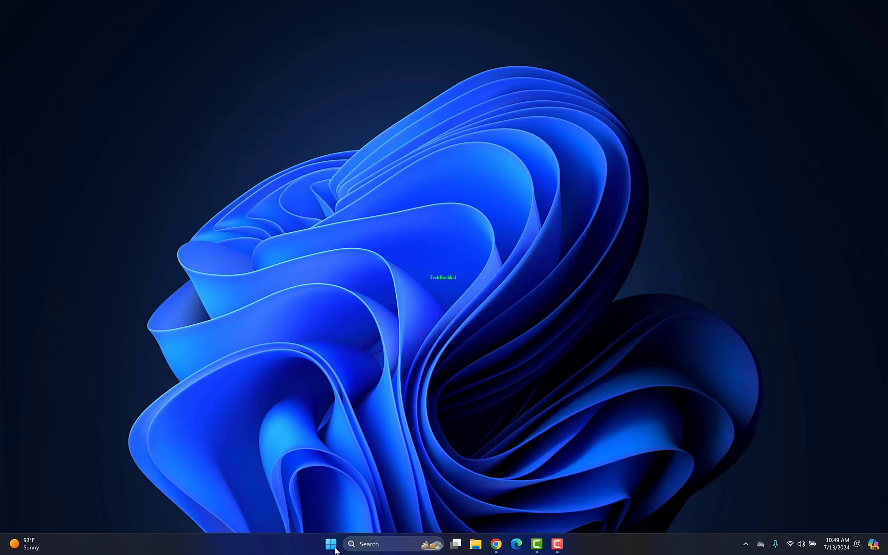
right_click(331, 543)
mouse_move(323, 504)
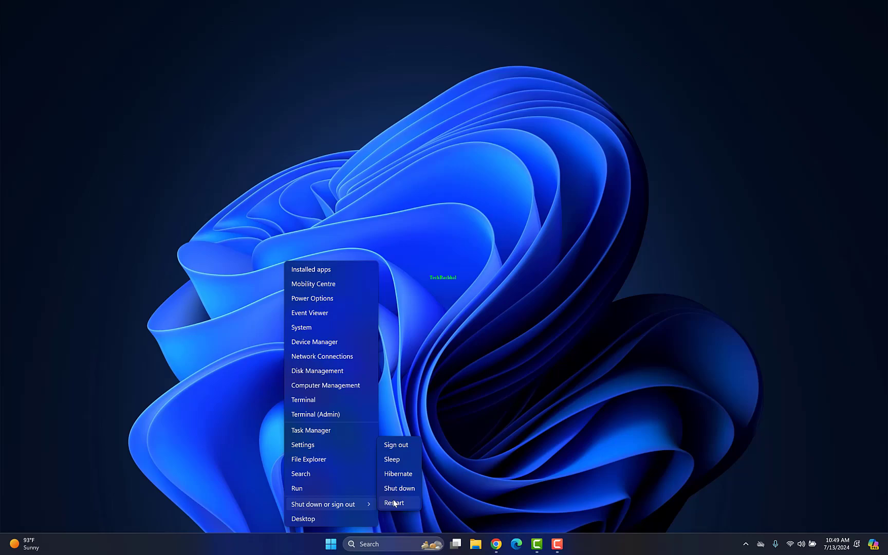
left_click(394, 503)
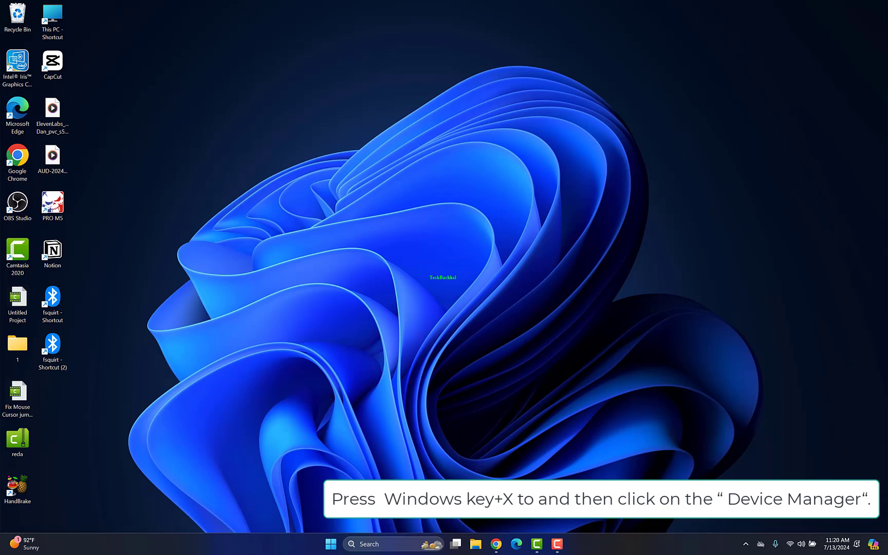
Open Device Manager and uninstall the Apple Broadcom Built-in Bluetooth adapter.
key("super+r")
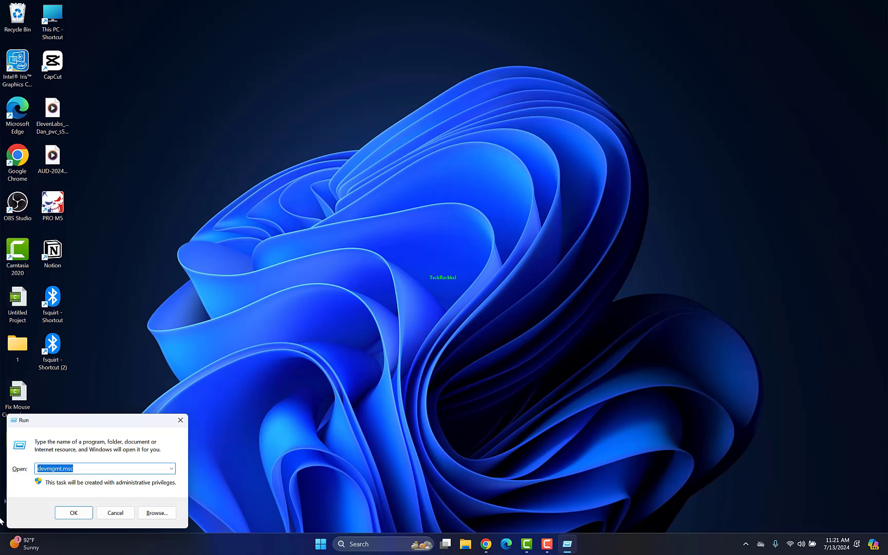
left_click(73, 513)
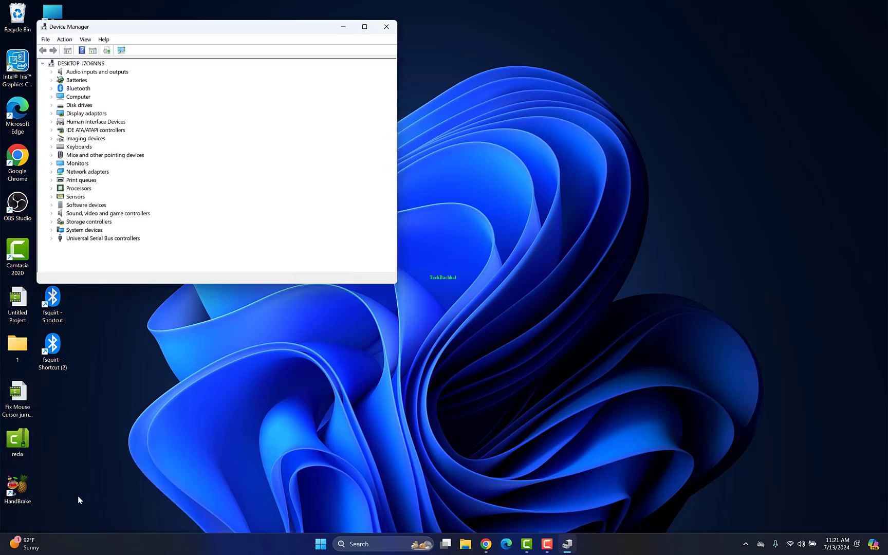
double_click(59, 89)
left_click(98, 98)
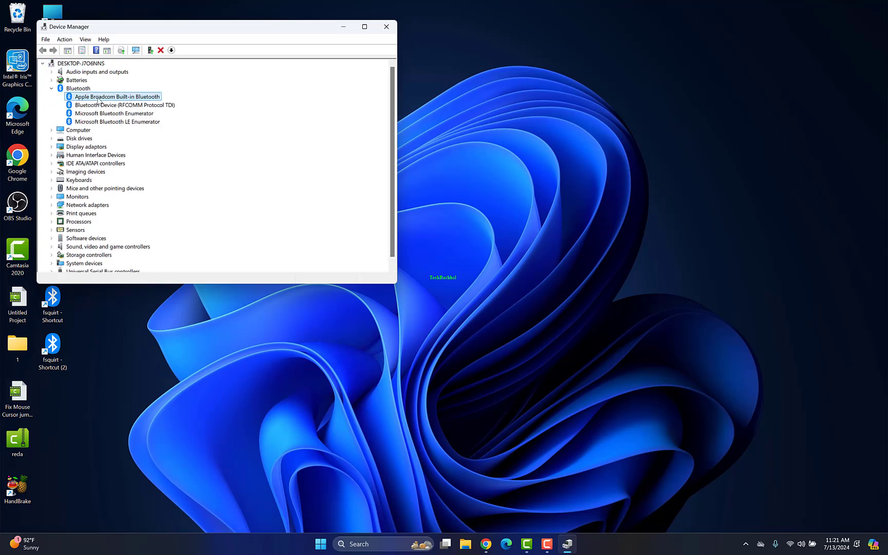
right_click(98, 98)
left_click(132, 123)
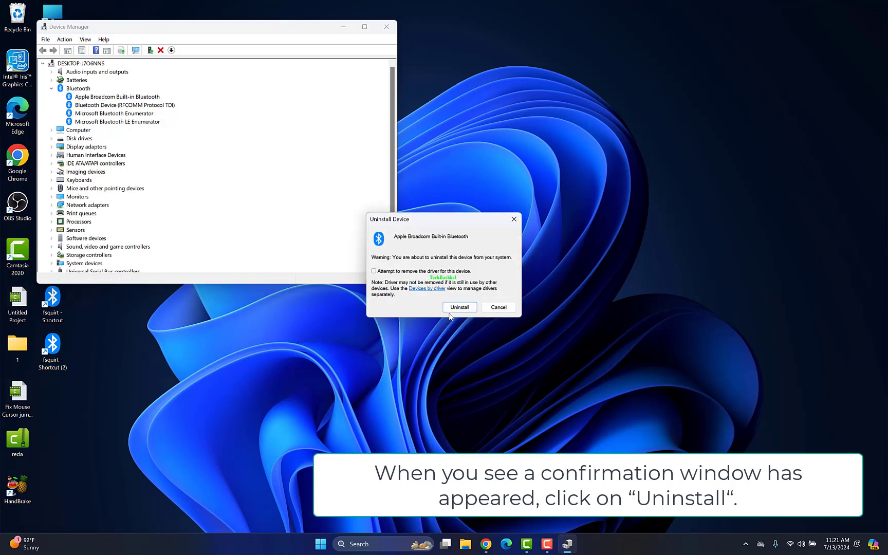
left_click(459, 308)
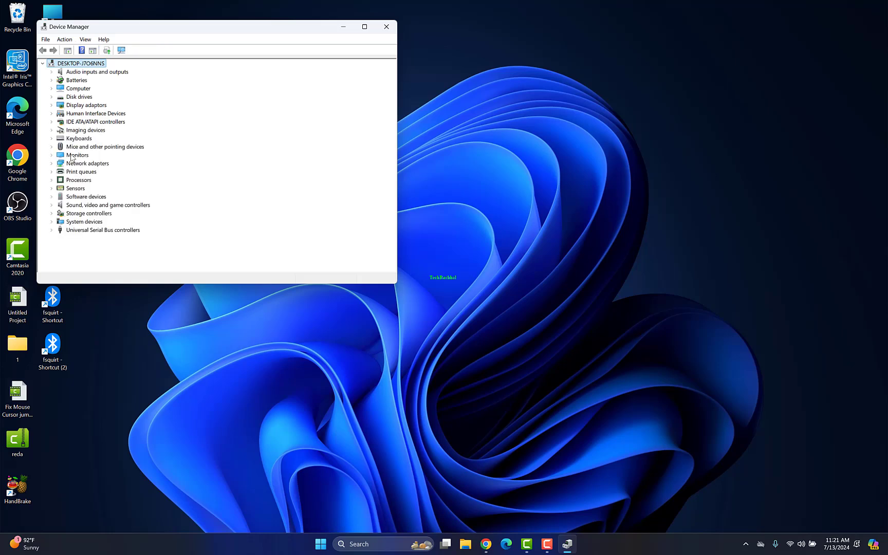
Scan for hardware changes so the Bluetooth category is redetected.
left_click(64, 39)
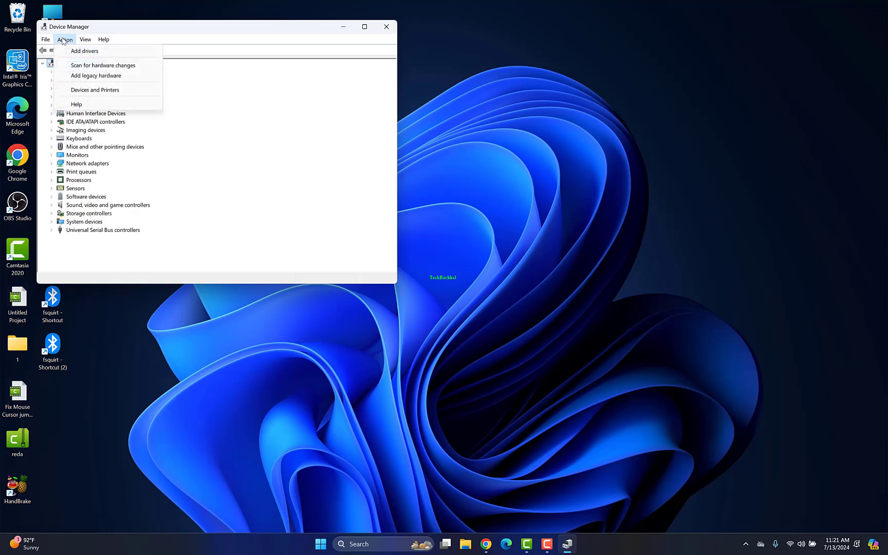
left_click(103, 66)
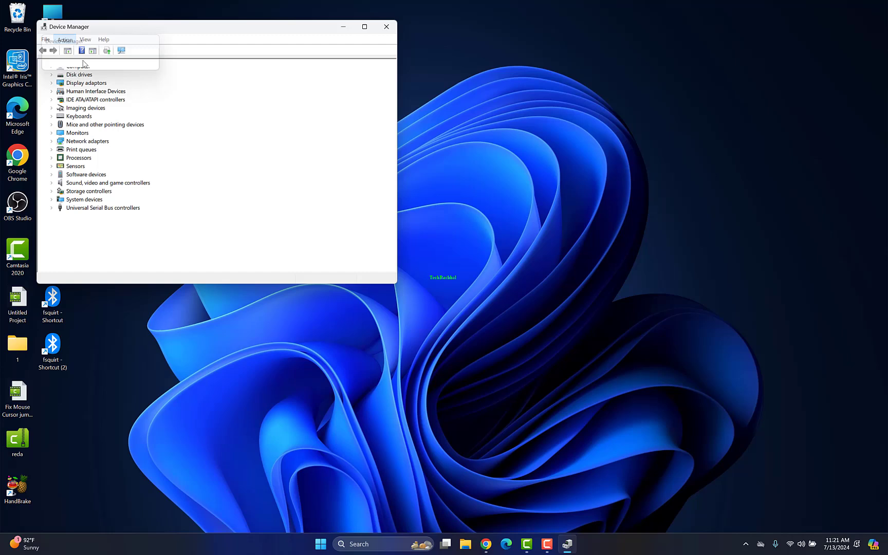
left_click(121, 50)
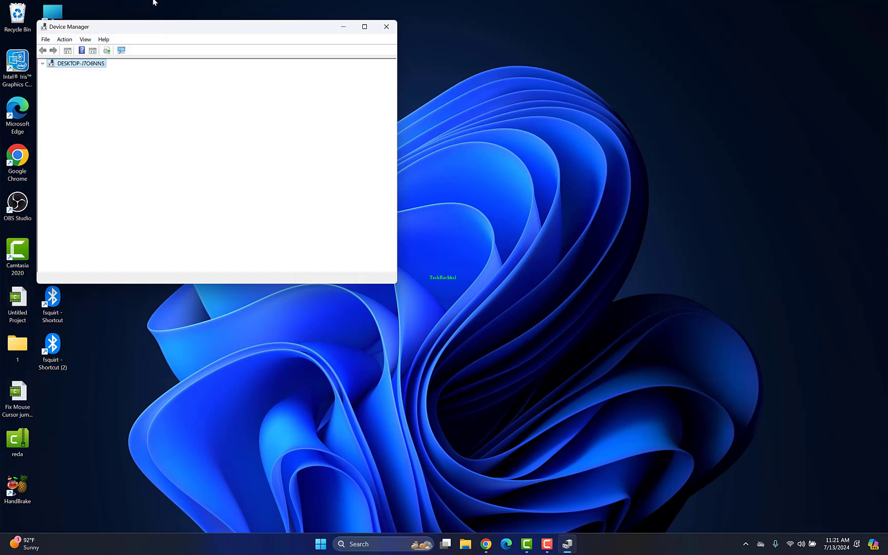
left_click(52, 89)
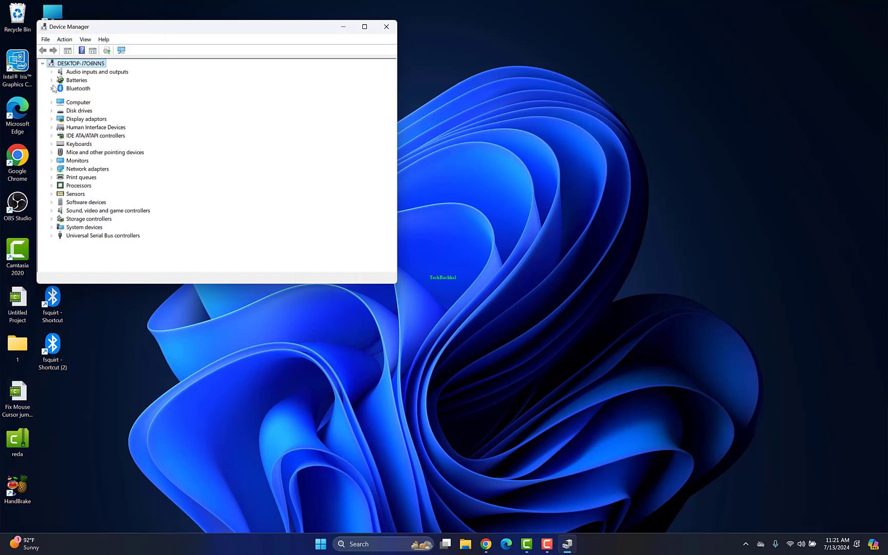
Close Device Manager and restart the PC from the Start power menu.
left_click(386, 26)
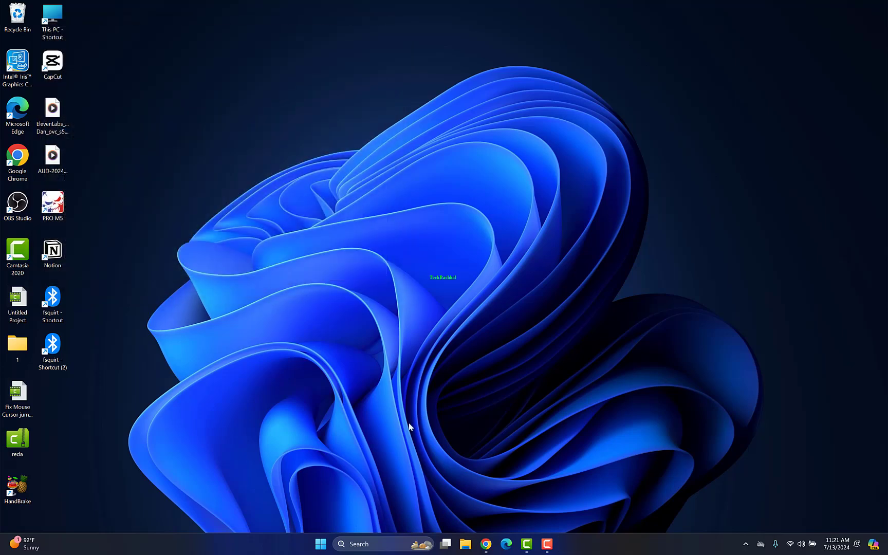
left_click(321, 544)
left_click(559, 511)
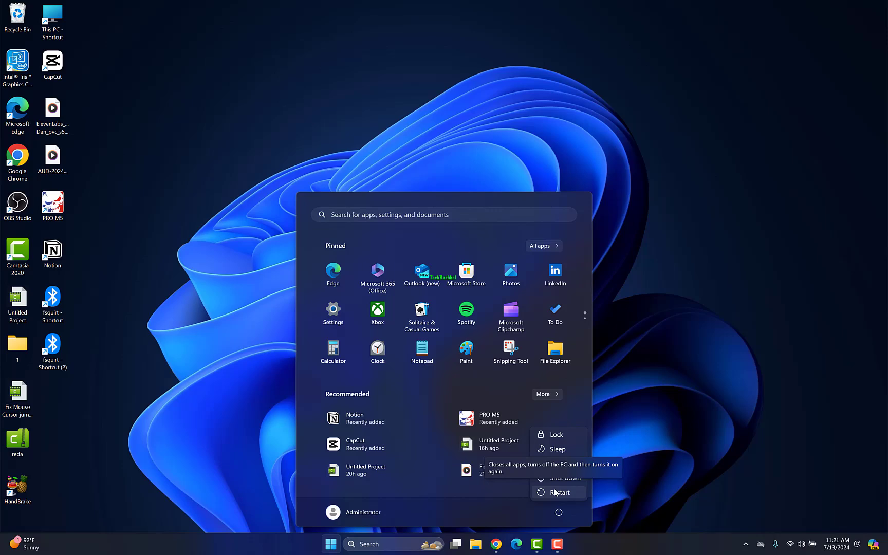
left_click(554, 492)
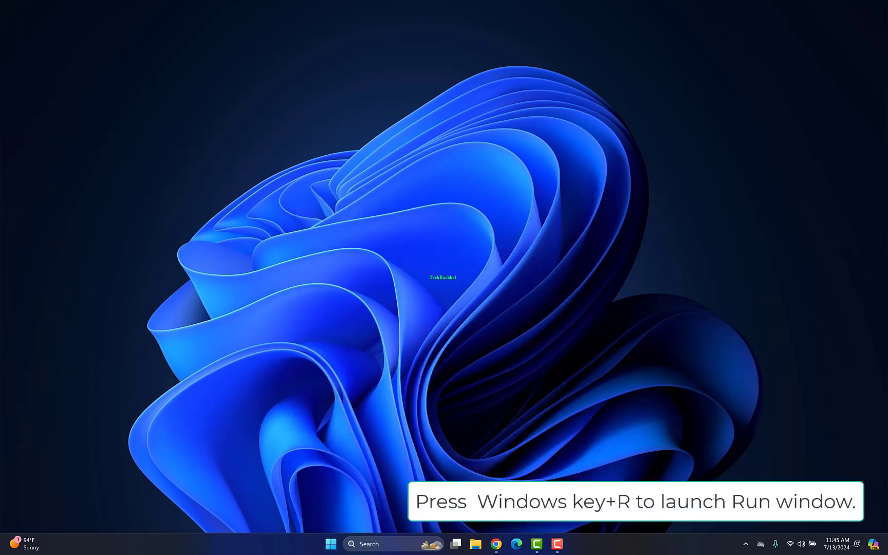
Launch appwiz.cpl from the Run dialog to list the installed programs.
key("super+r")
type("app")
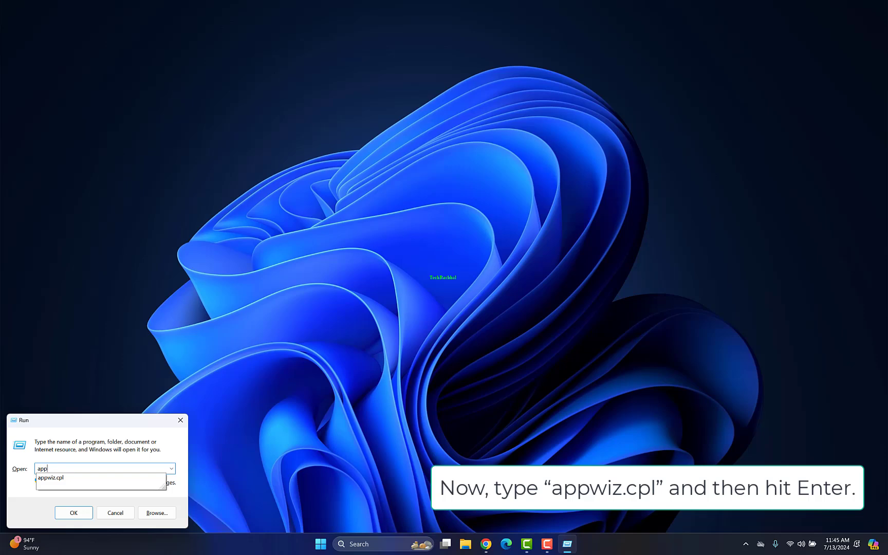
key("Down")
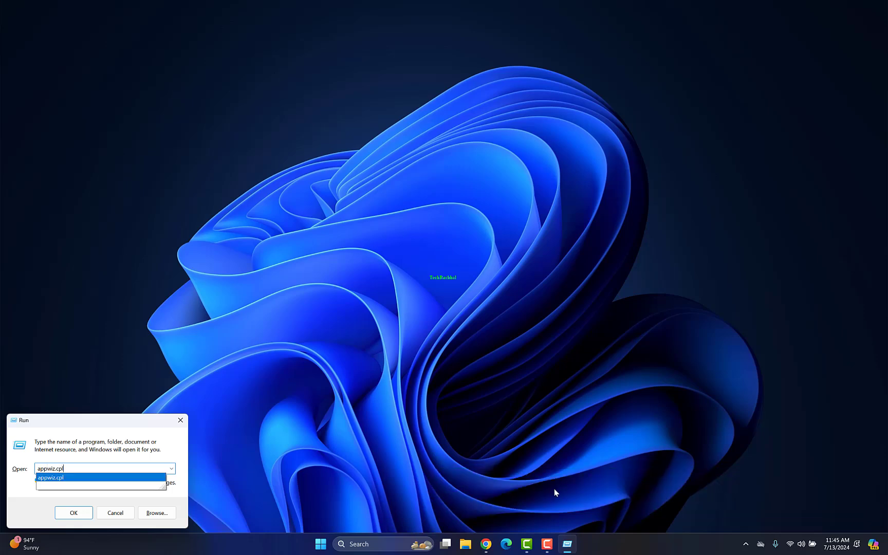
key("Return")
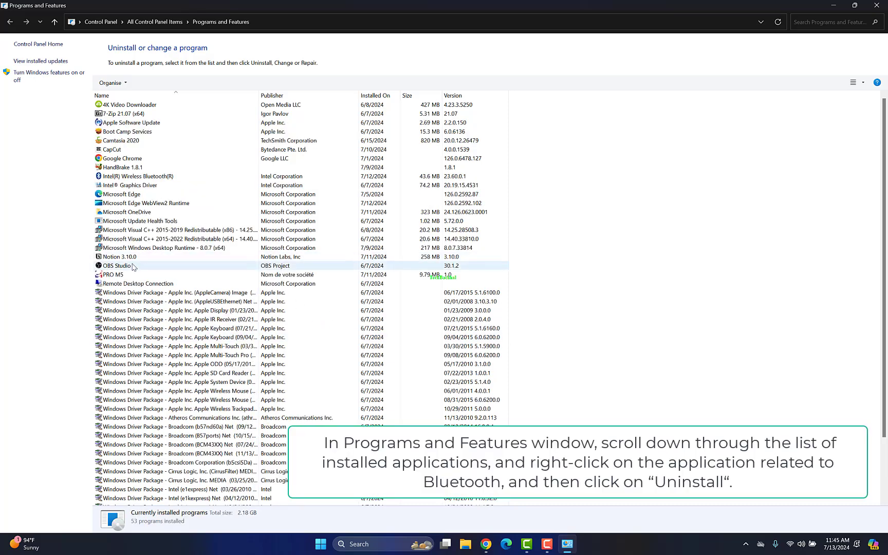
scroll(208, 278, "down", 3)
scroll(173, 264, "up", 3)
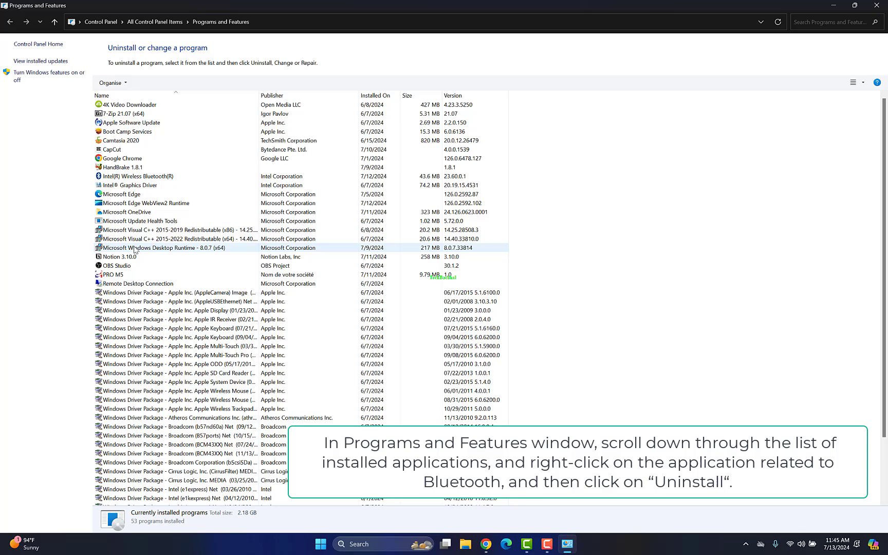
View Intel(R) Wireless Bluetooth(R)'s Uninstall option, cancel it, and close Programs and Features.
left_click(138, 176)
scroll(132, 243, "down", 3)
scroll(132, 241, "up", 3)
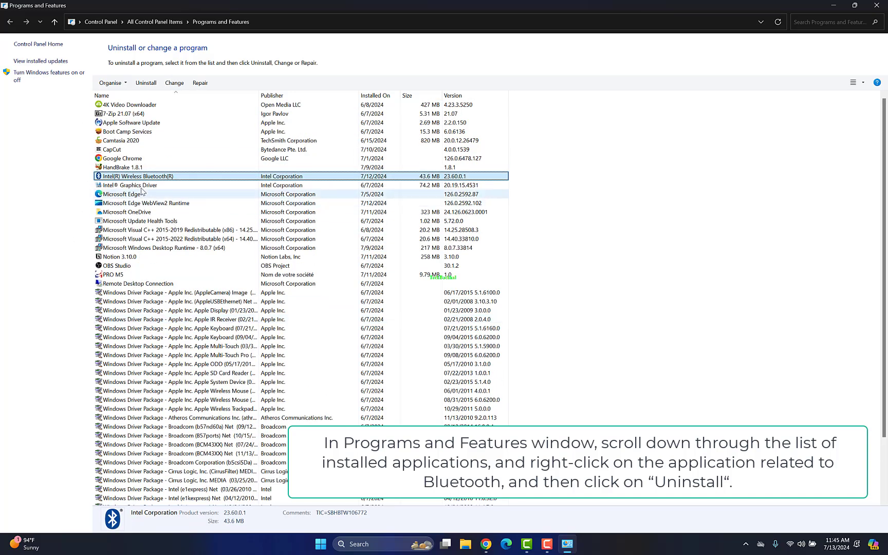
right_click(125, 185)
right_click(137, 176)
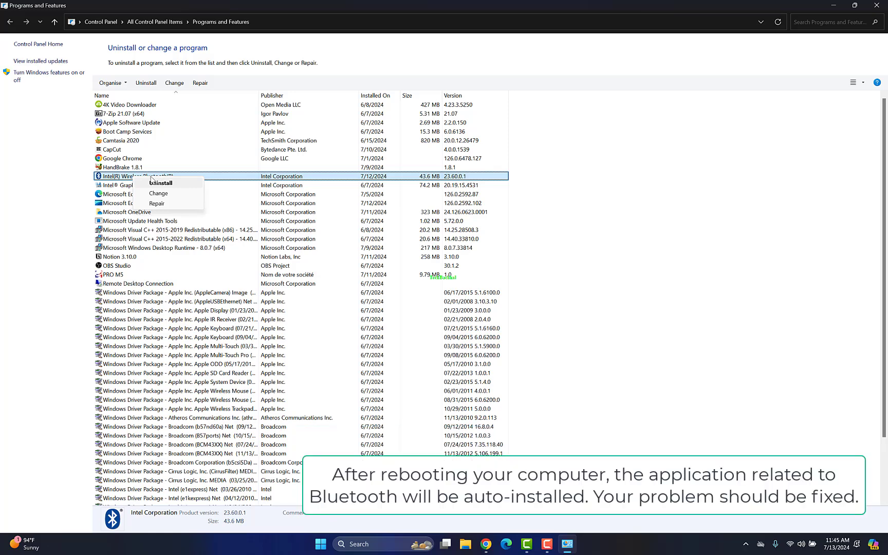
left_click(150, 275)
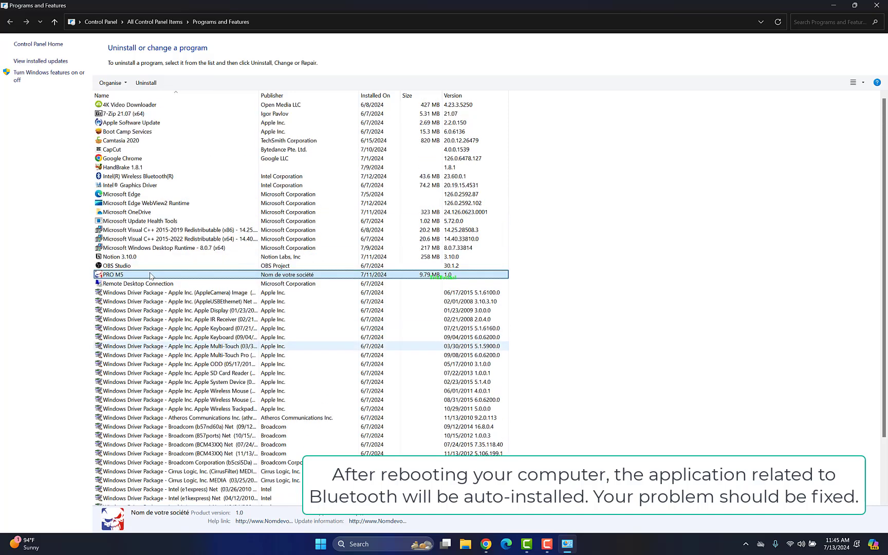
left_click(162, 202)
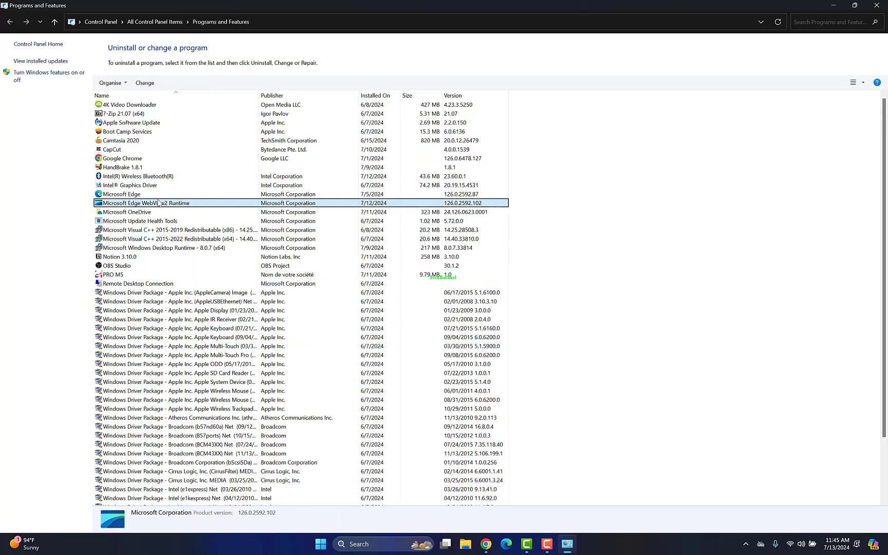
left_click(126, 167)
left_click(128, 185)
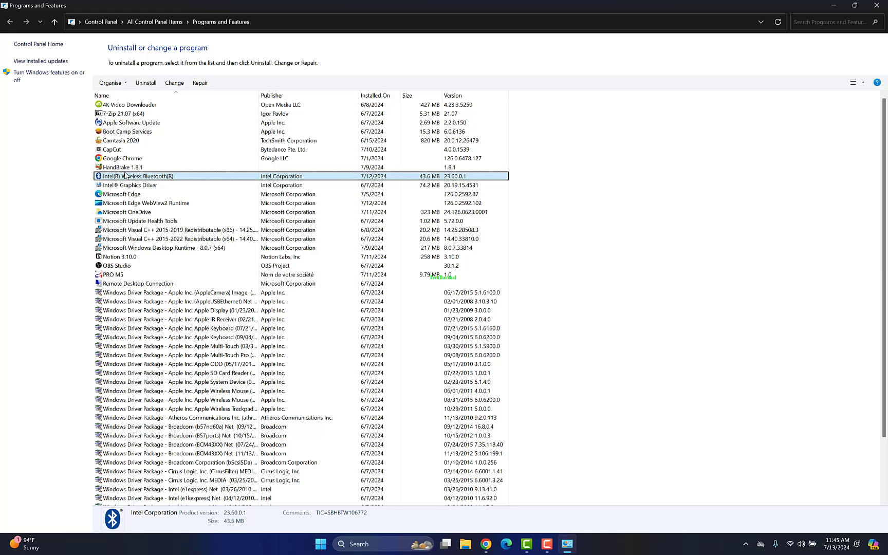
key("alt+F4")
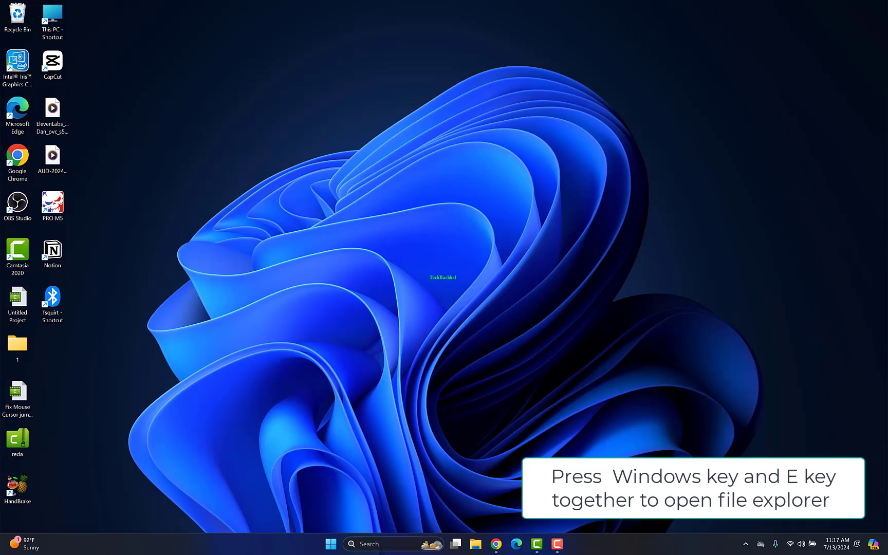
Search Windows for fsquirt and bring up the fsquirt - Shortcut result's options.
left_click(388, 544)
type("fsa")
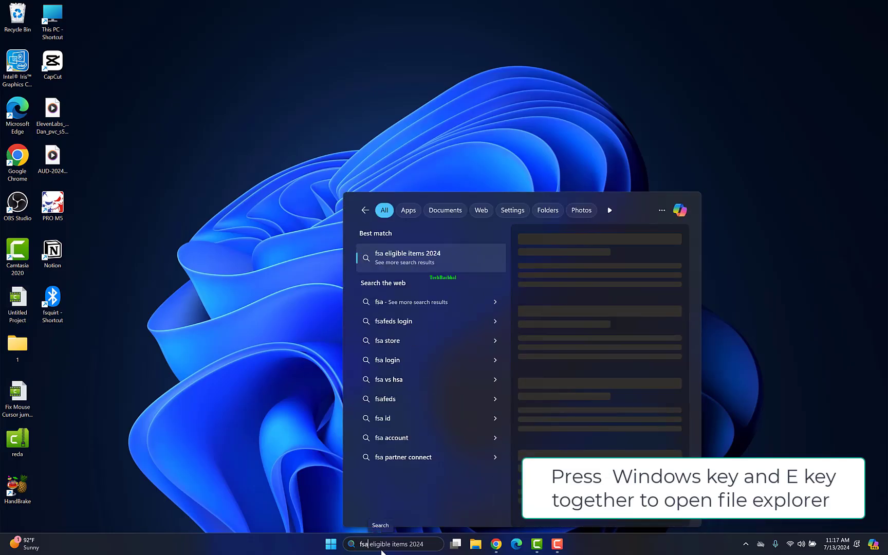
key("BackSpace")
type("qui")
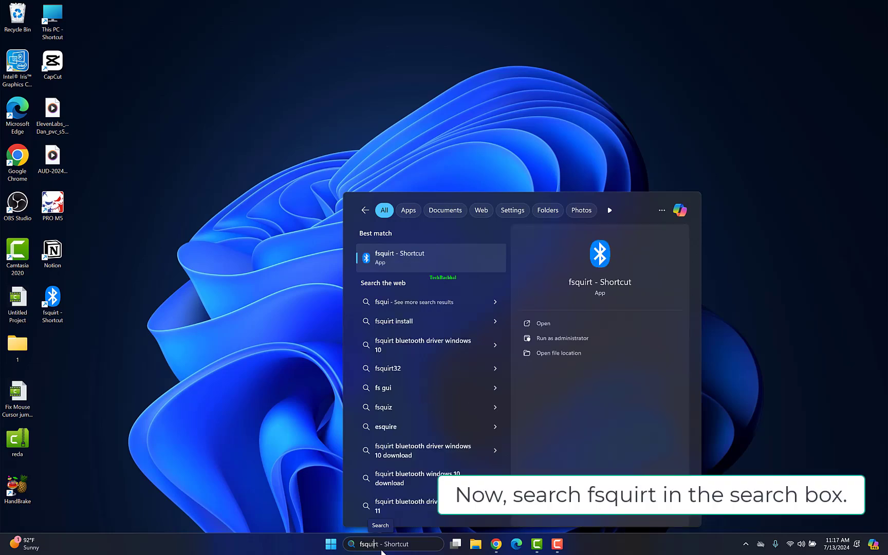
right_click(388, 267)
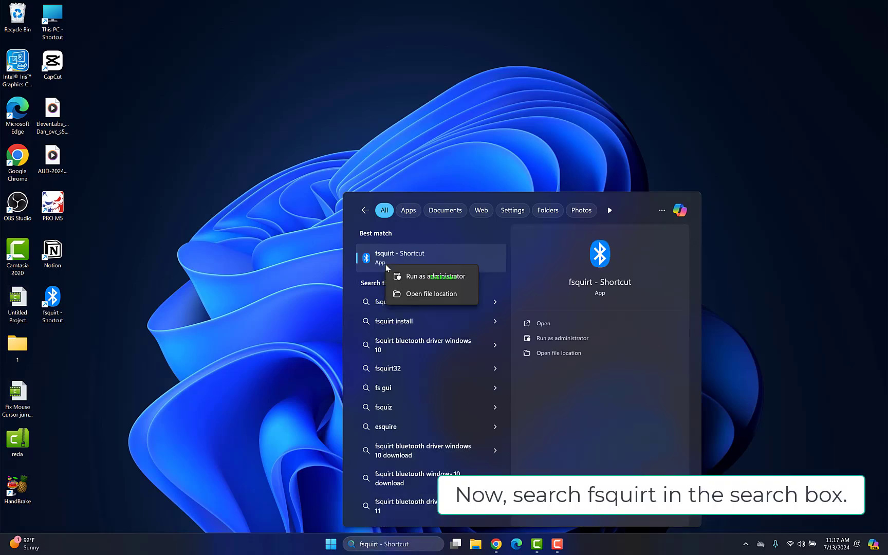
Open the fsquirt shortcut's folder, maximized, and jump to the original fsquirt file in System32.
left_click(431, 294)
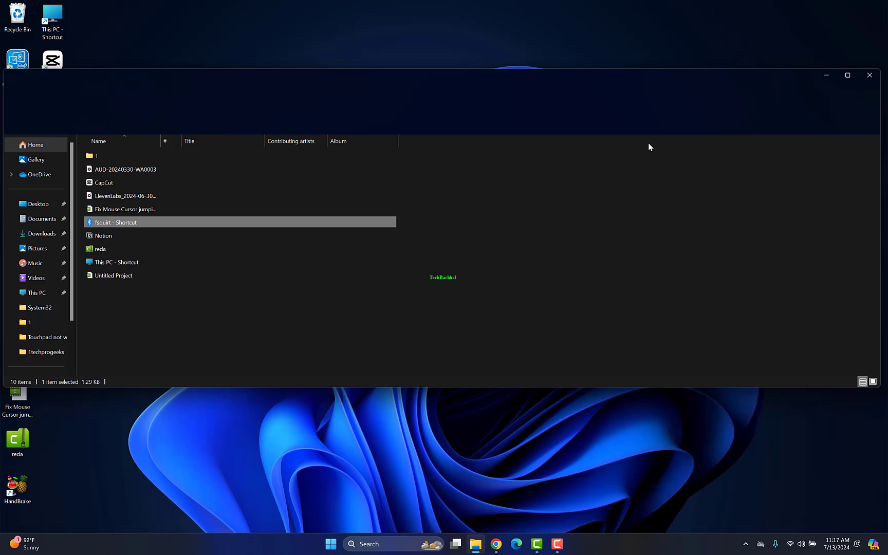
left_click(848, 75)
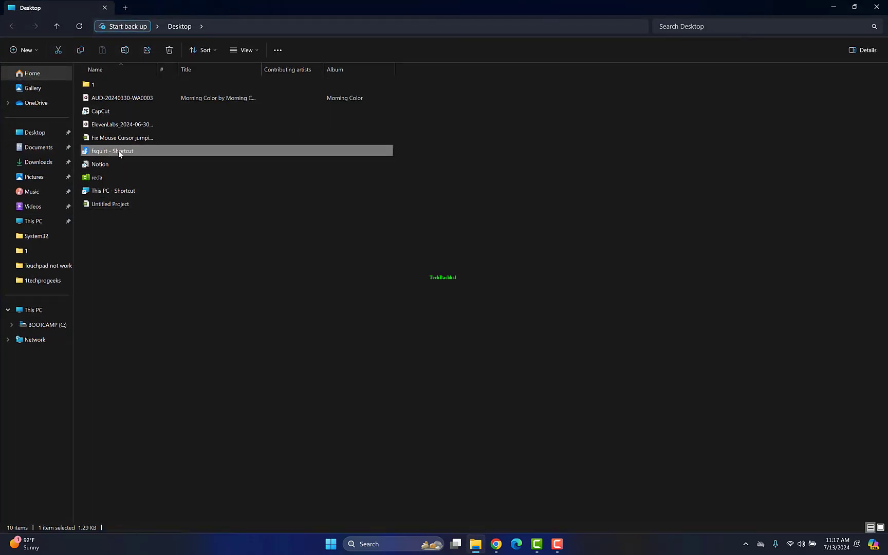
right_click(118, 151)
left_click(163, 226)
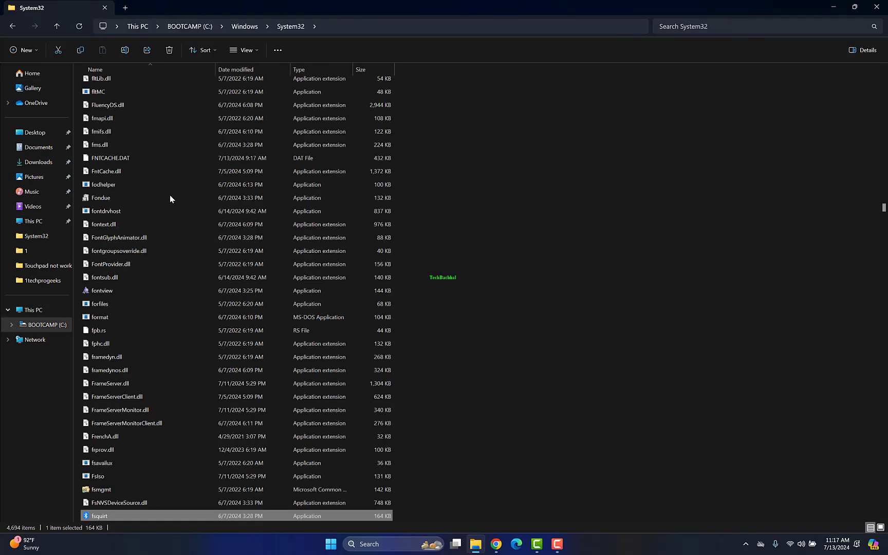
Send fsquirt to the Desktop as a shortcut and launch Bluetooth File Transfer from it.
right_click(110, 515)
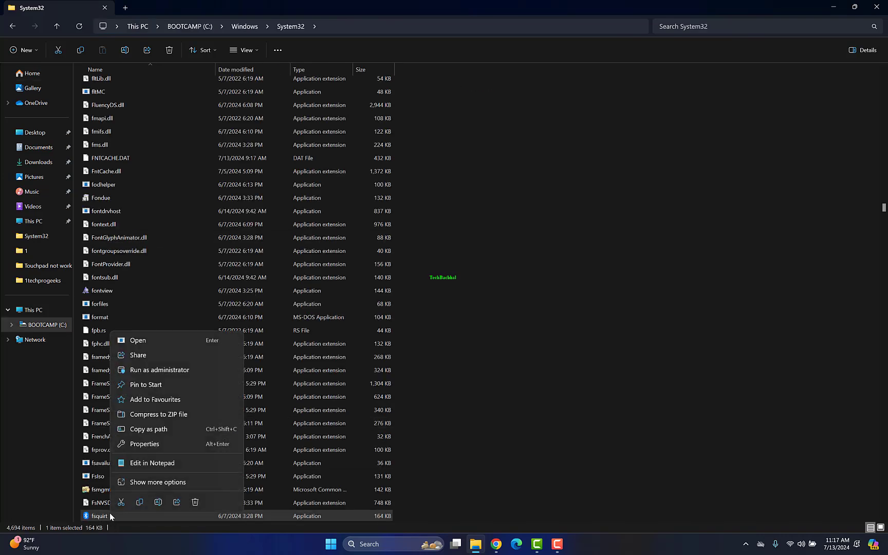
left_click(183, 481)
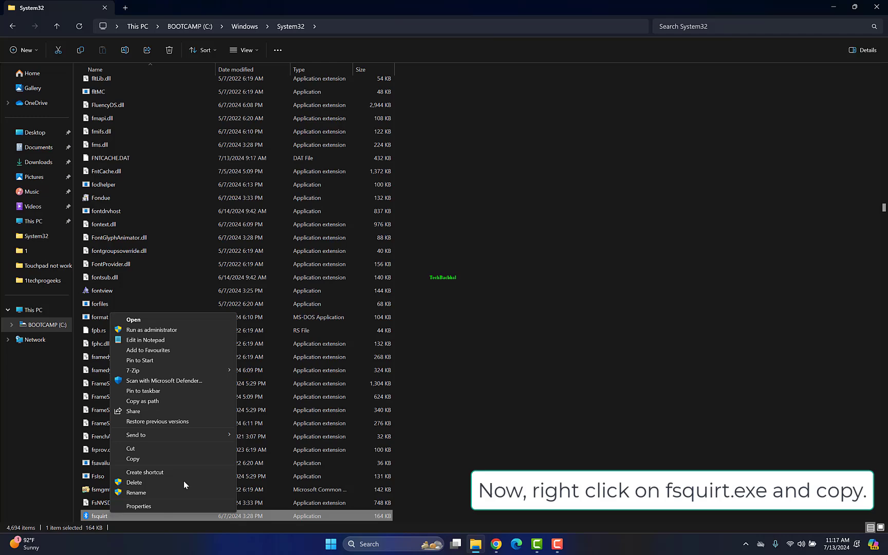
mouse_move(136, 434)
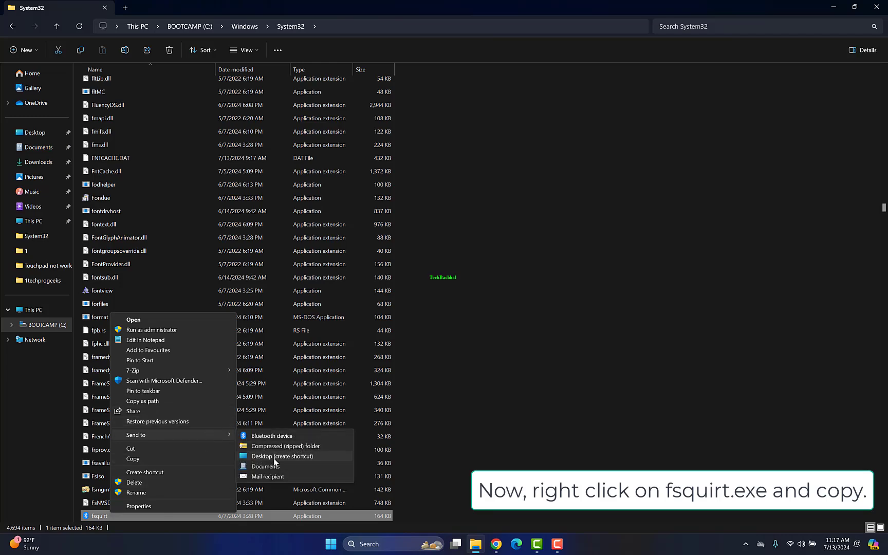
left_click(274, 458)
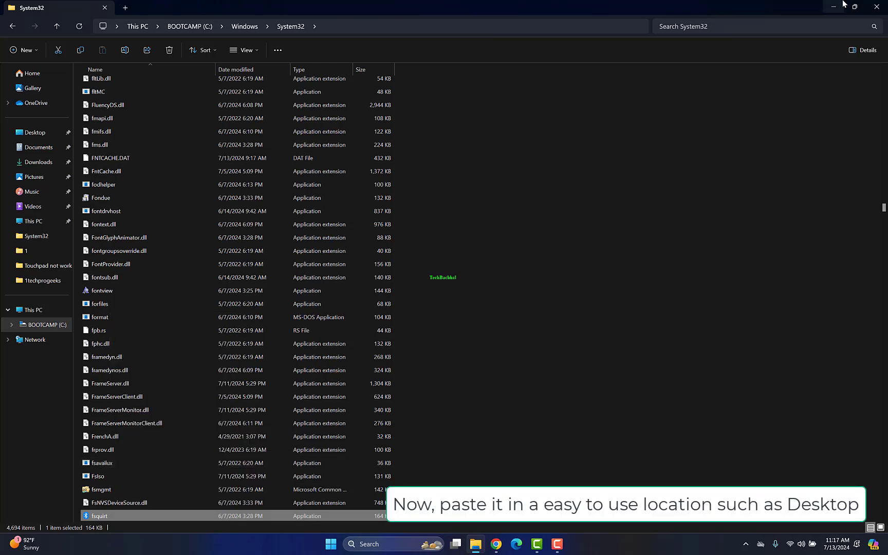
left_click(876, 7)
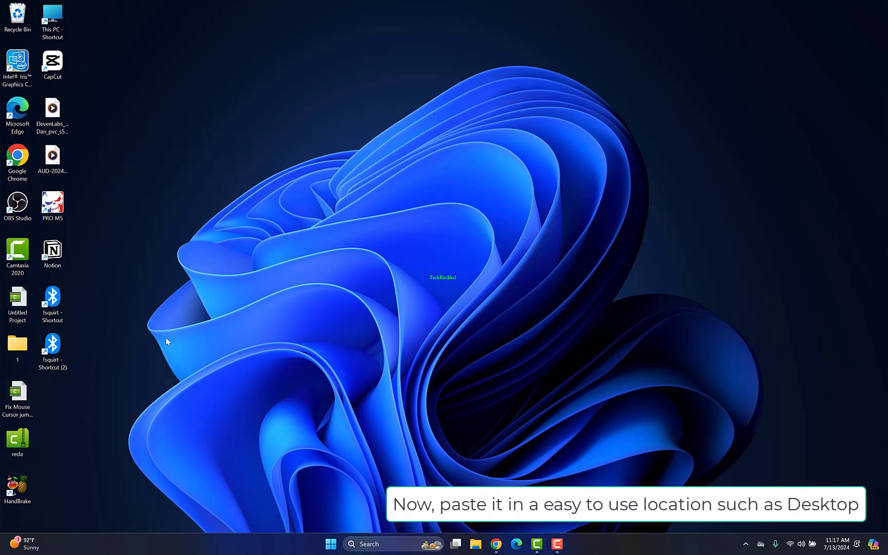
double_click(58, 345)
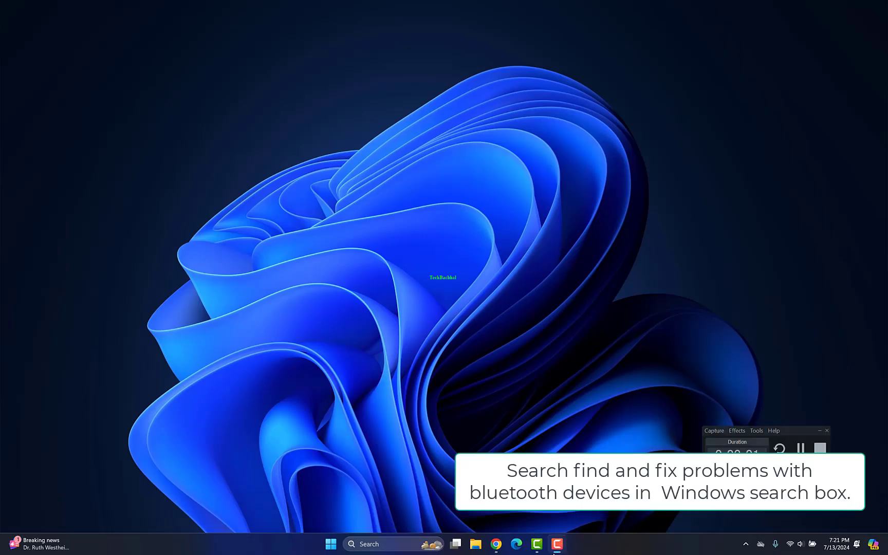
Search 'find and fix problems with bluetooth devices' and start the troubleshooter's detection.
left_click(556, 546)
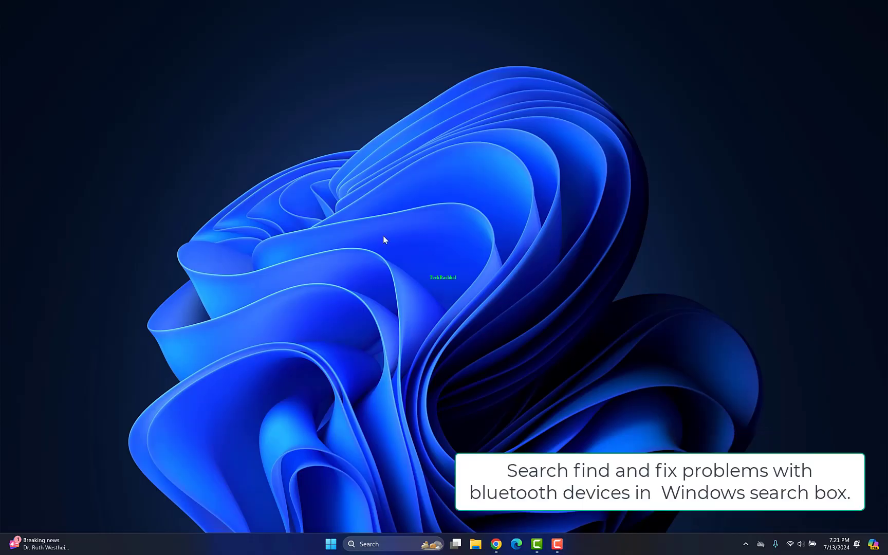
key("super")
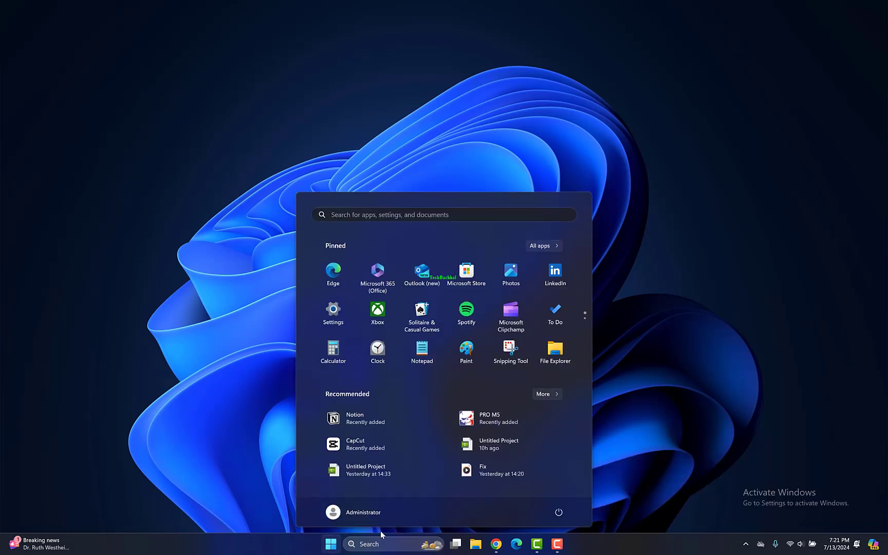
left_click(369, 542)
type("find and fix problems with bluetooth devices")
type("find and fix problems with bluetooth devices")
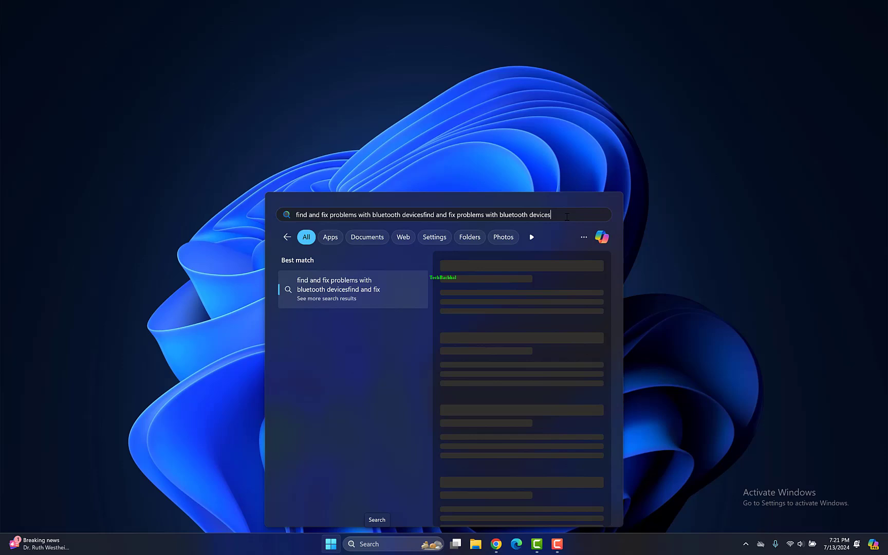
key("ctrl+a")
type("find and fix problems with bluetooth devices")
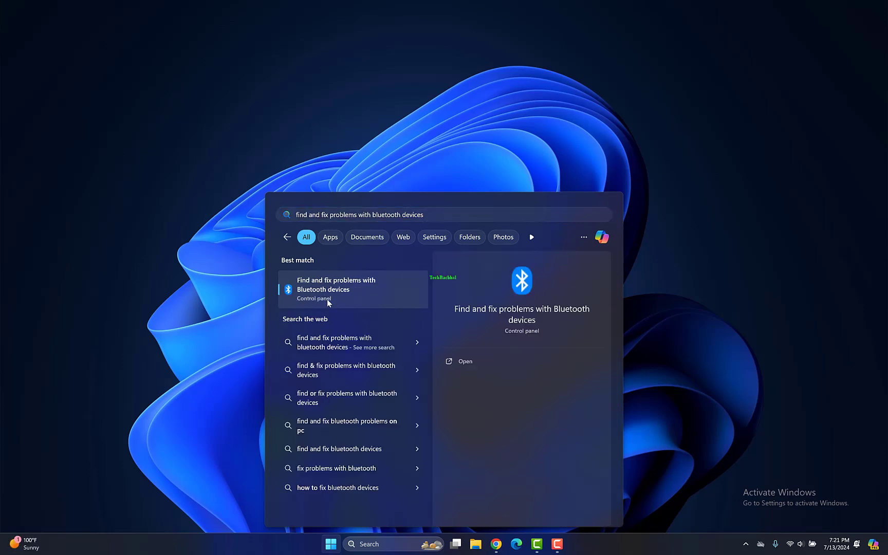
left_click(328, 303)
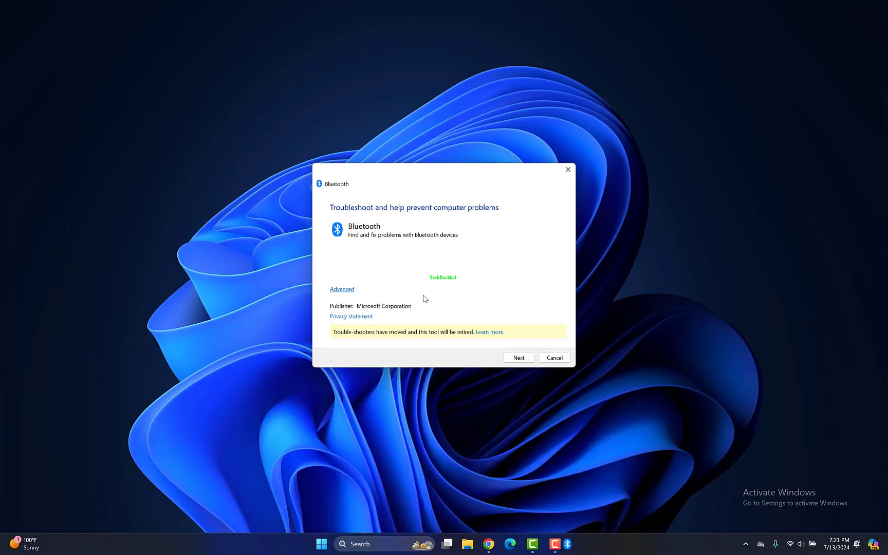
left_click(518, 358)
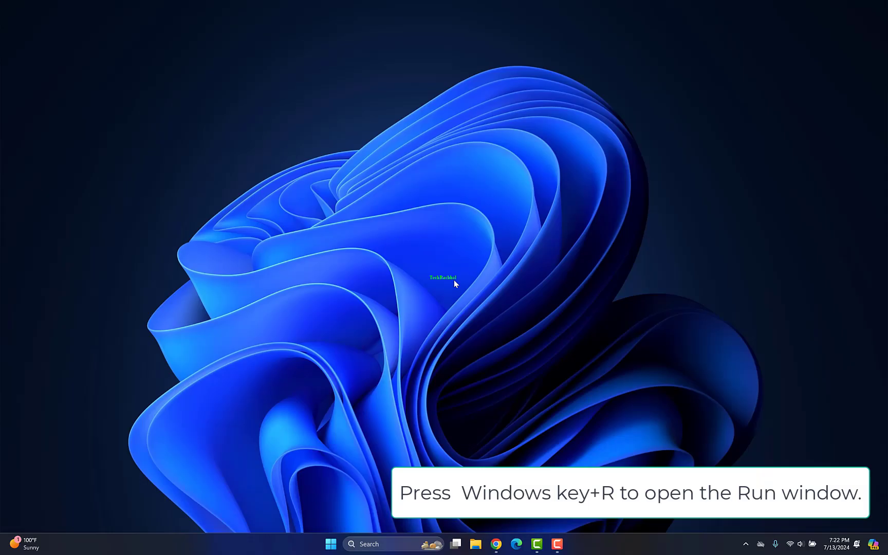
Run powercfg.cpl from the Run dialog to reach Power Options.
key("super+r")
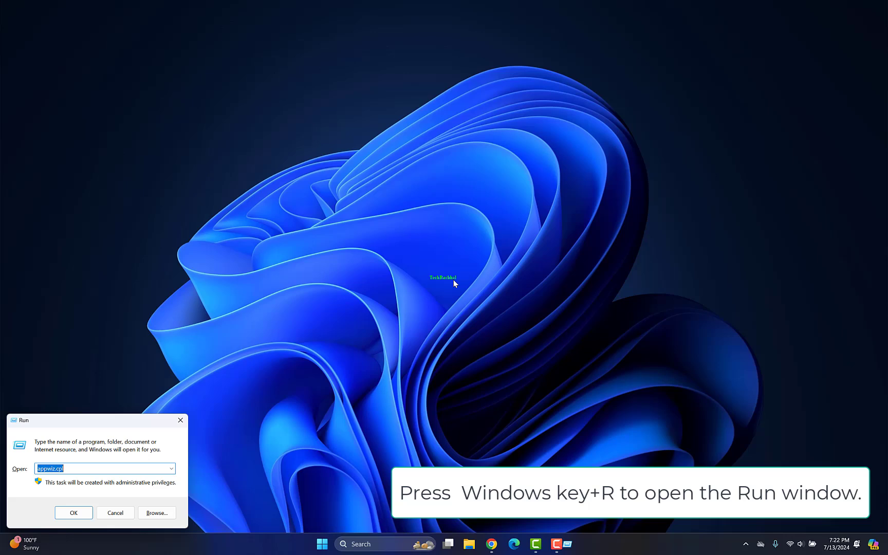
type("po")
key("BackSpace")
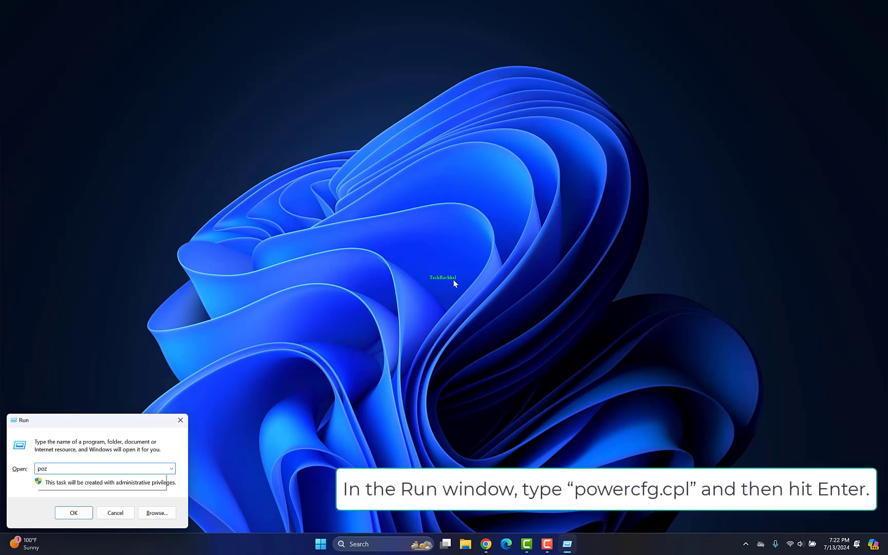
key("Down")
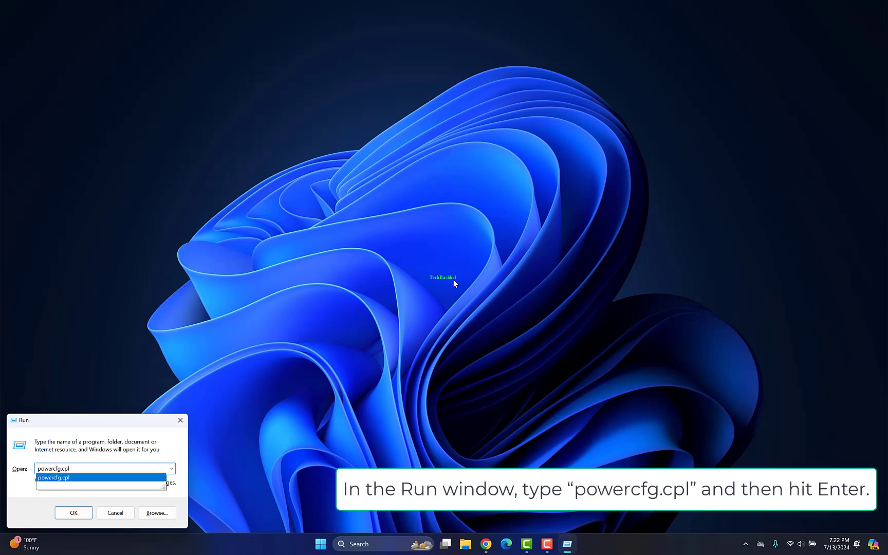
key("Return")
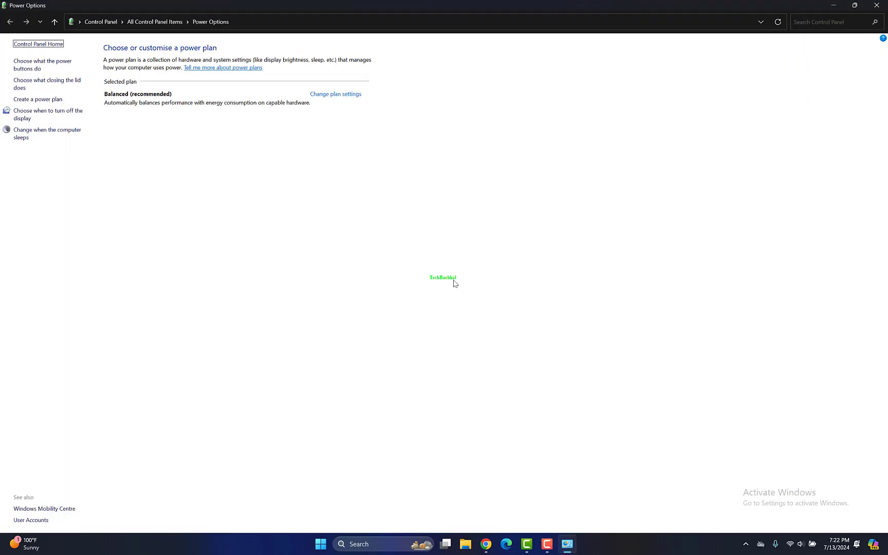
Unlock the power button settings, untick 'Turn on fast start-up', and save the change.
left_click(10, 22)
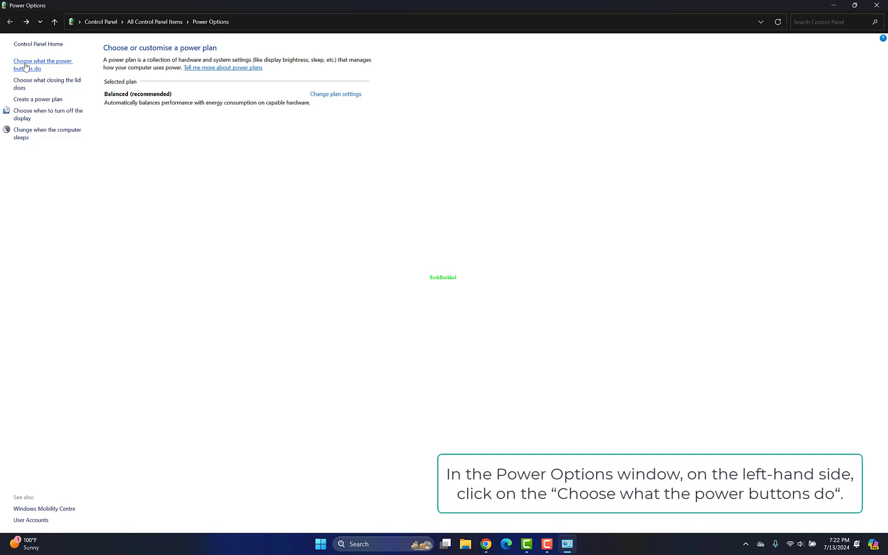
left_click(26, 66)
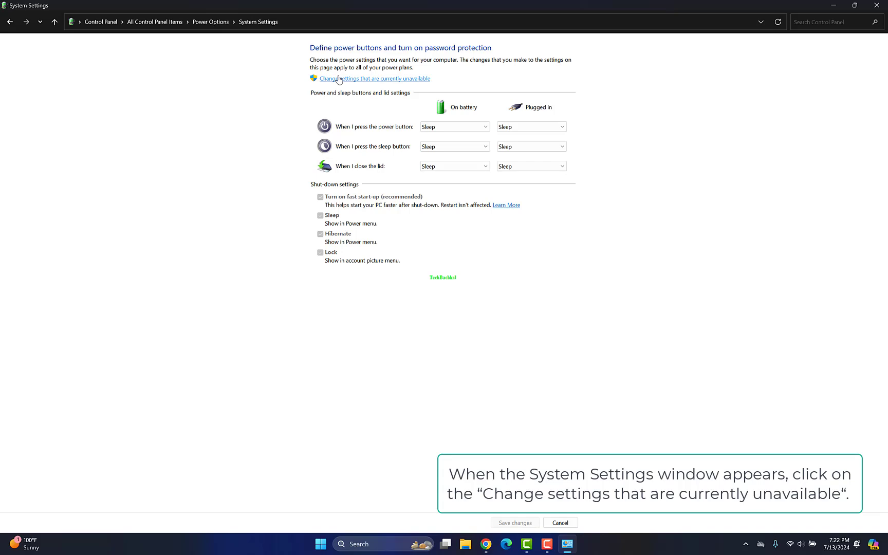
left_click(340, 79)
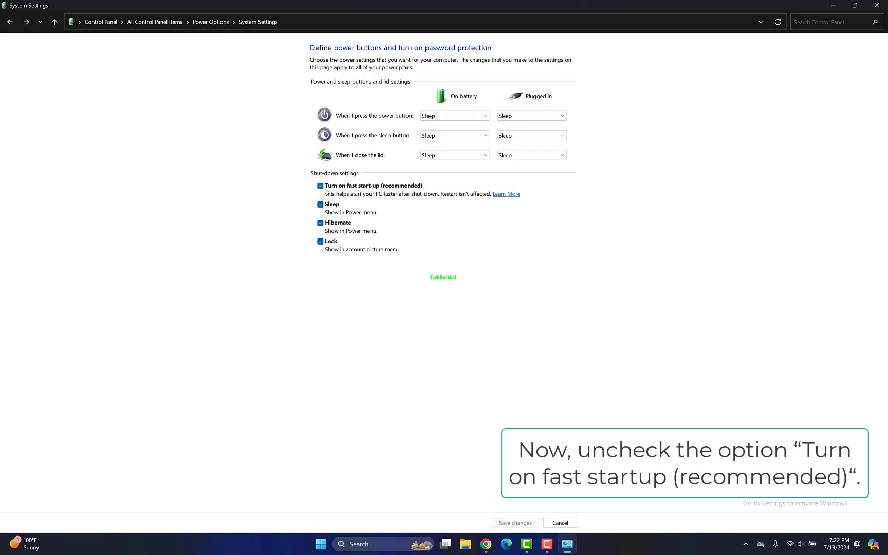
left_click(320, 186)
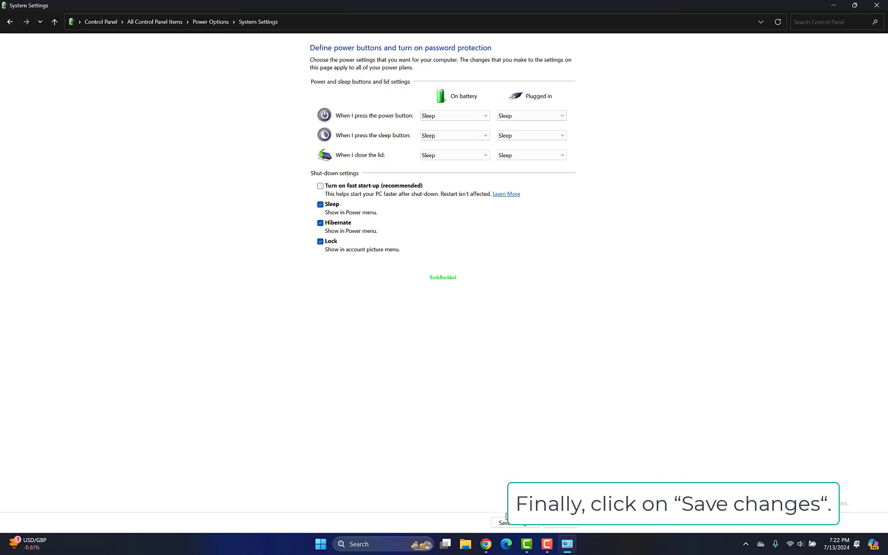
left_click(397, 189)
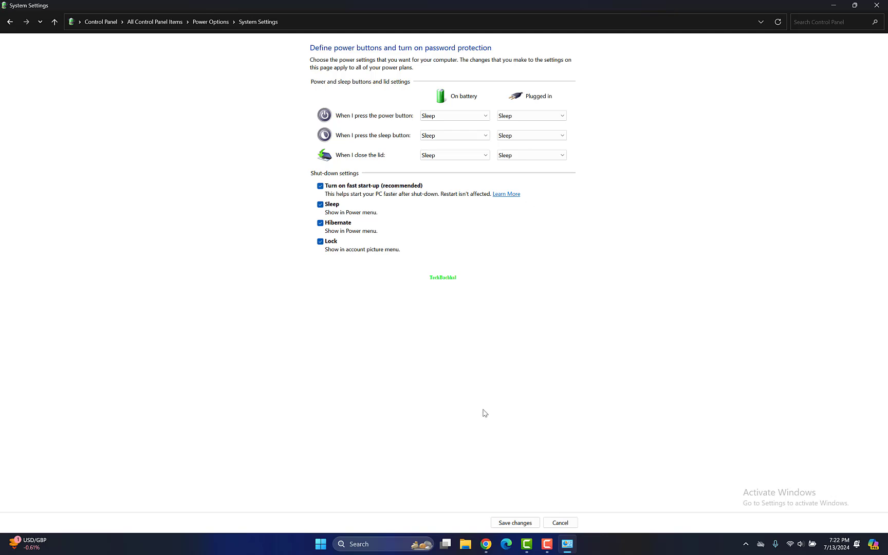
left_click(513, 521)
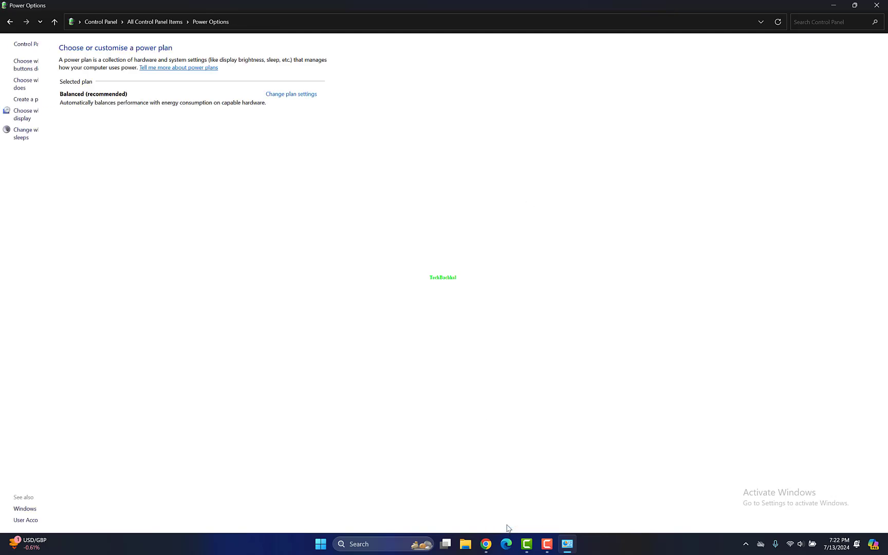
Close Power Options and launch devmgmt.msc from the Run dialog.
left_click(876, 4)
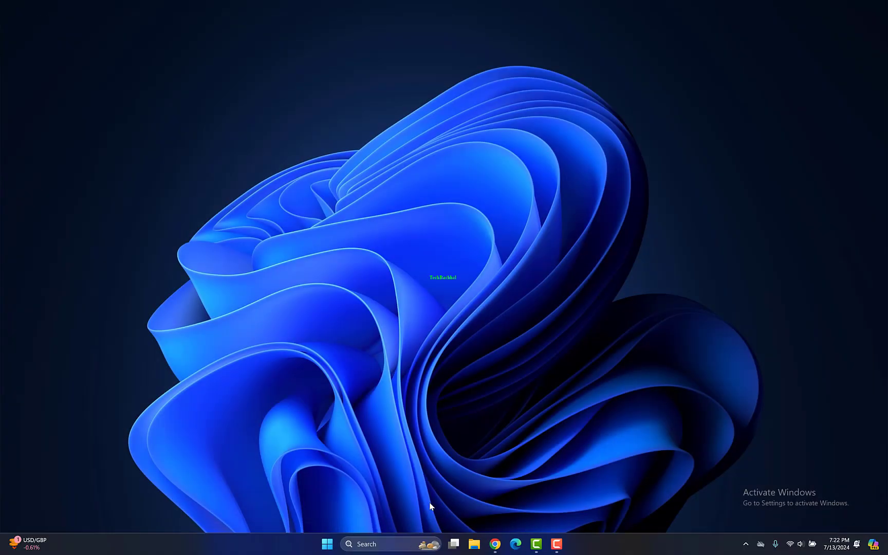
right_click(331, 544)
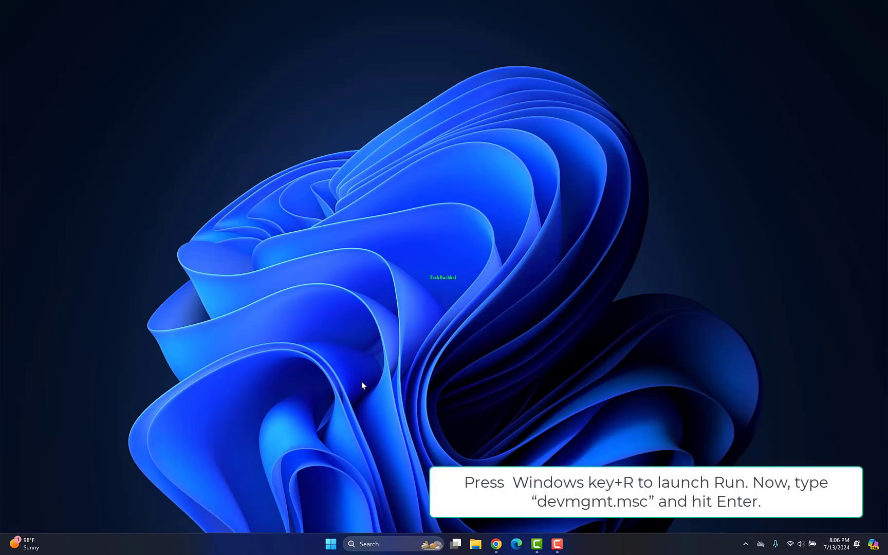
key("super+r")
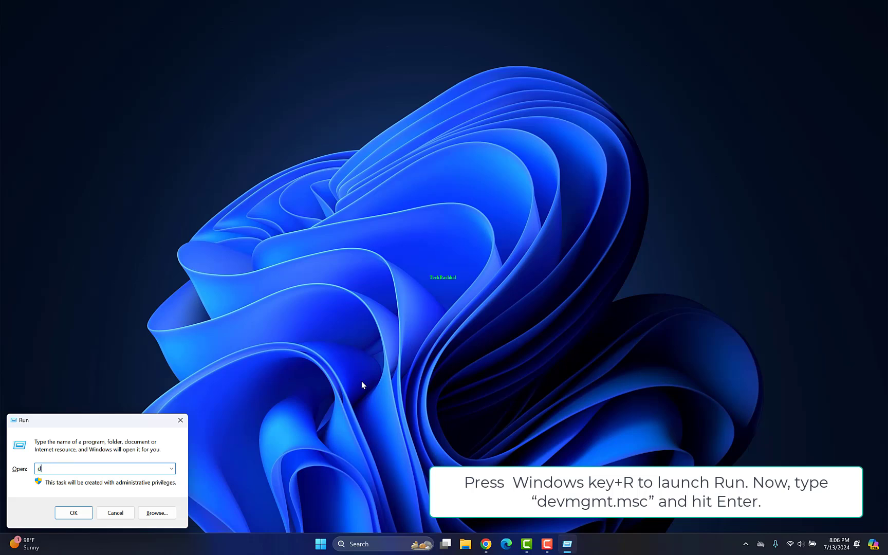
type("devmgmt.m")
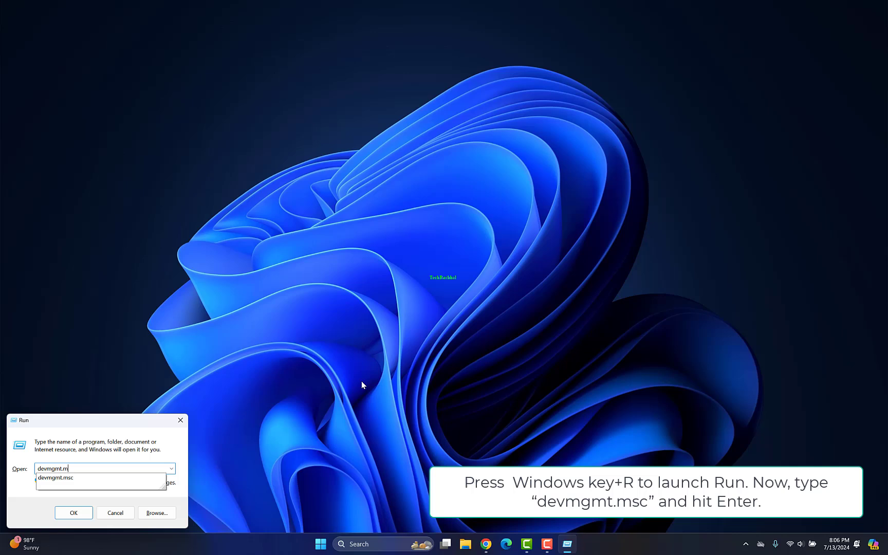
type("sc")
key("Return")
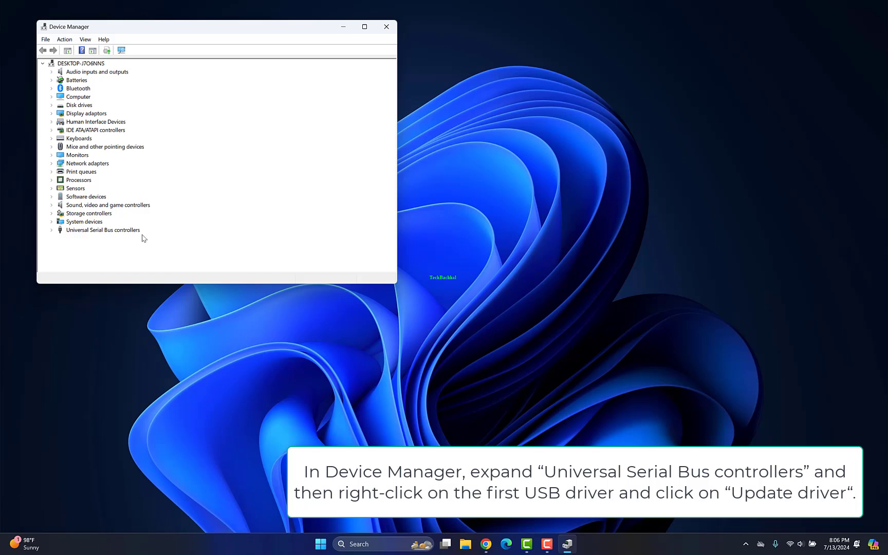
Automatically search for a driver for the Intel USB 3.0 host controller, then close Device Manager.
left_click(51, 230)
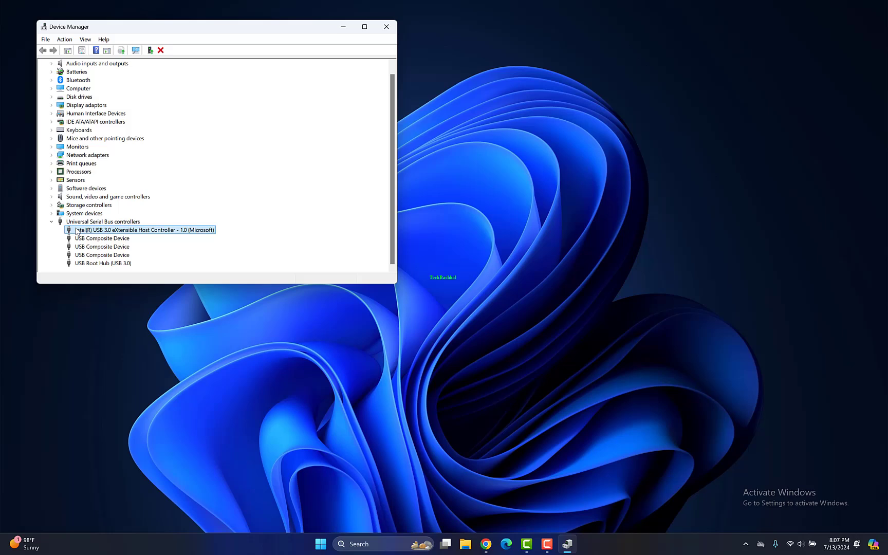
right_click(77, 230)
left_click(104, 239)
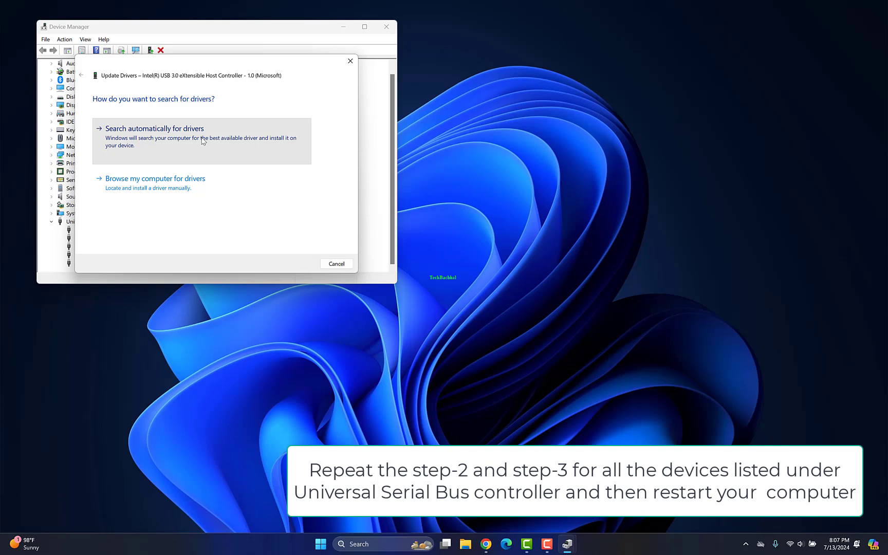
left_click(203, 142)
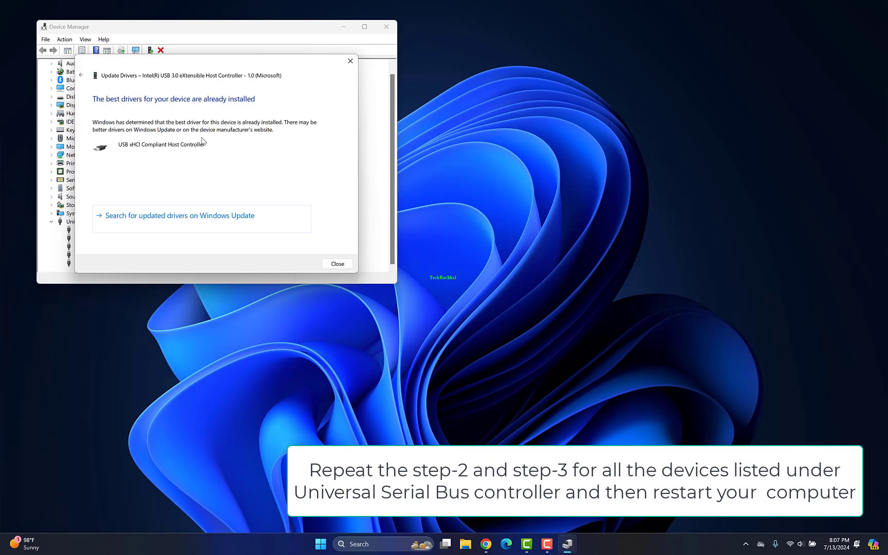
left_click(337, 263)
left_click(386, 27)
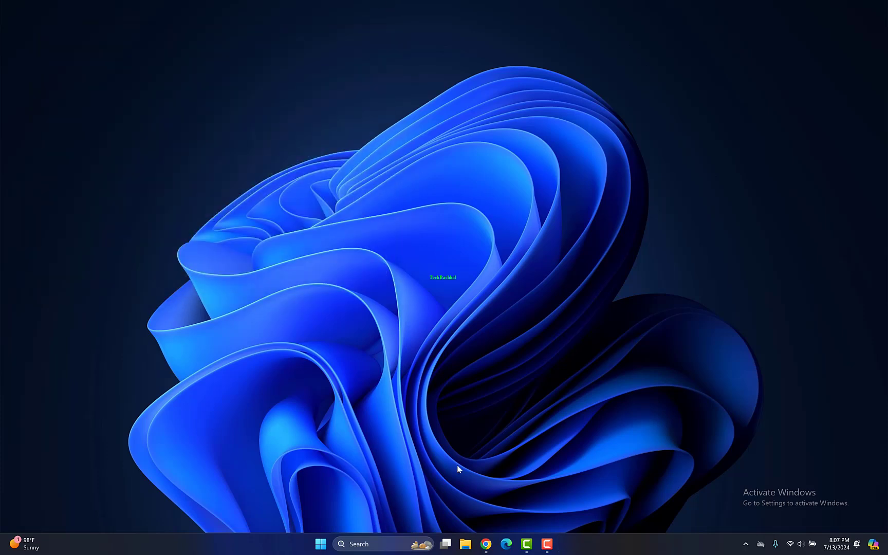
right_click(331, 543)
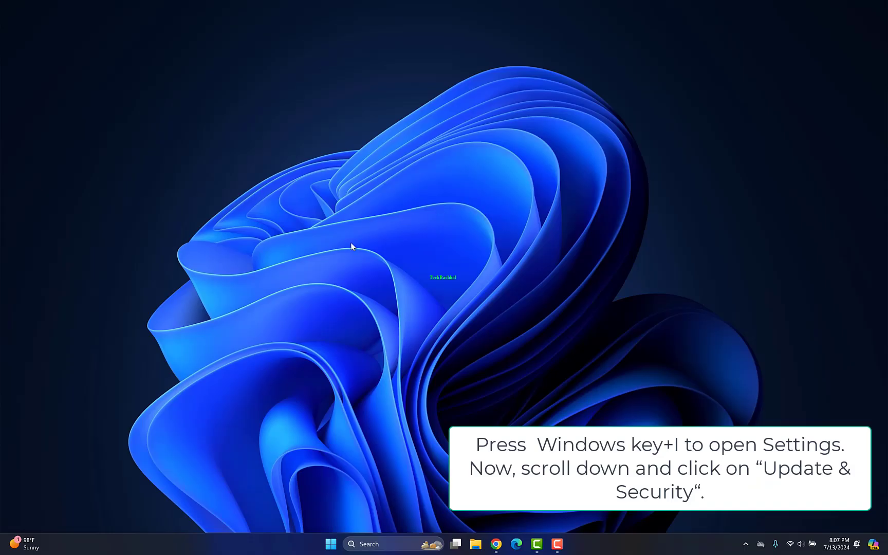
Go to System › Recovery in Settings and start Reset this PC.
key("super+e")
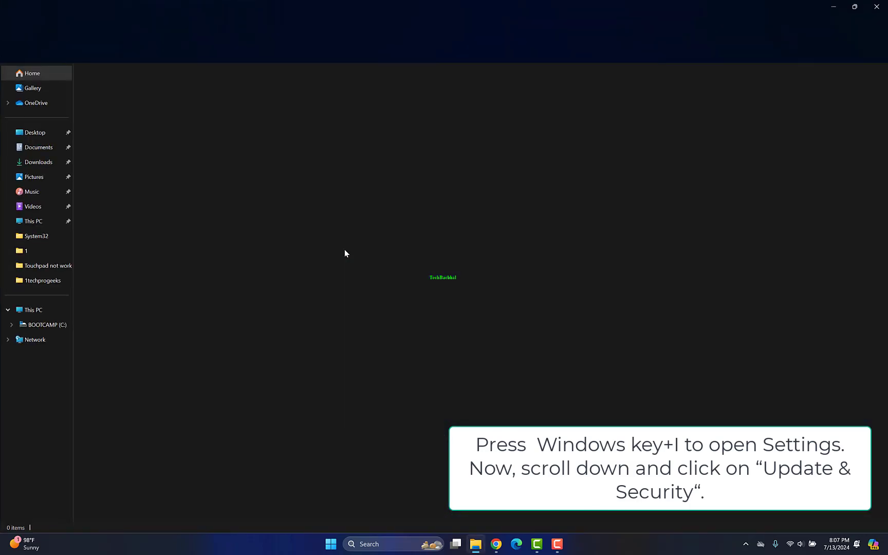
left_click(869, 8)
key("super+i")
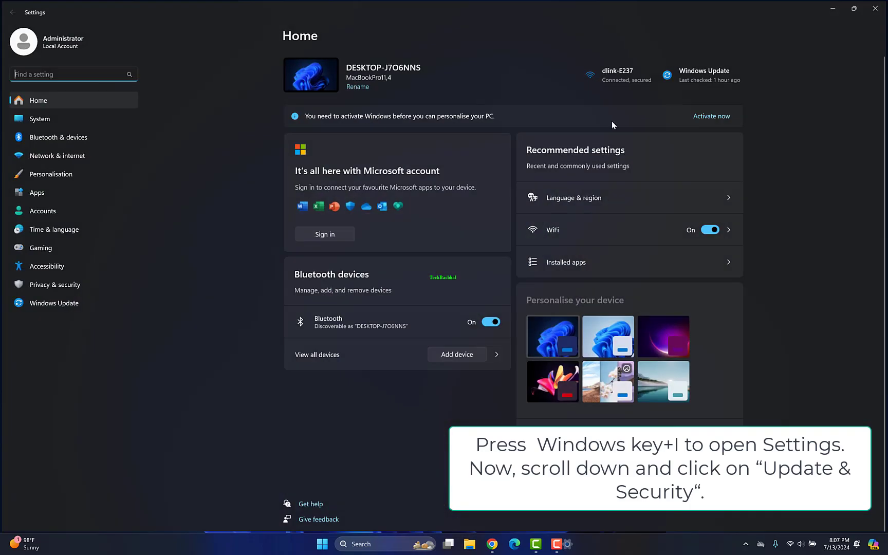
left_click(53, 285)
scroll(344, 376, "down", 5)
scroll(319, 405, "down", 3)
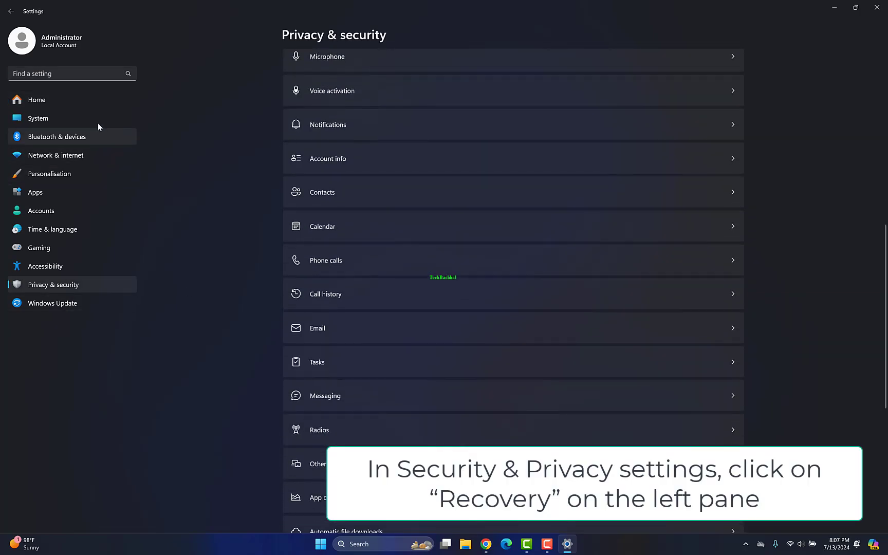
left_click(38, 118)
scroll(425, 344, "down", 10)
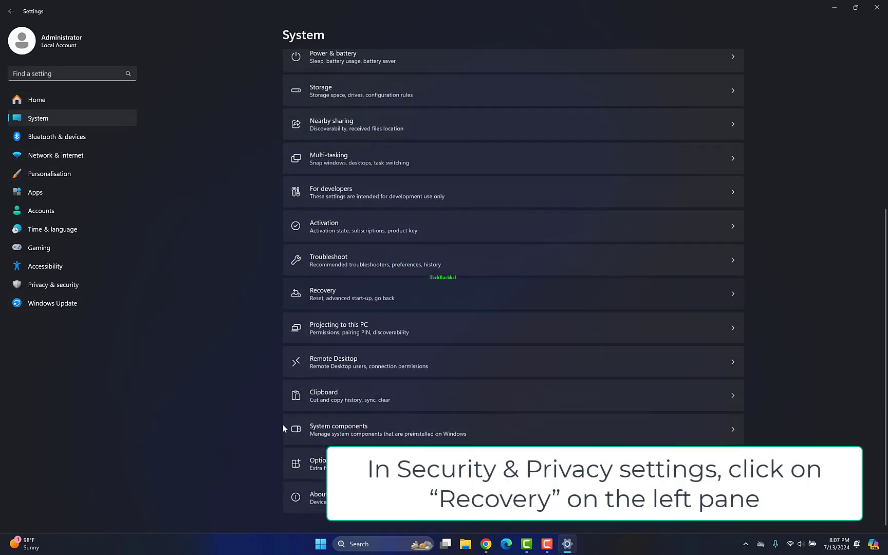
left_click(375, 293)
left_click(722, 185)
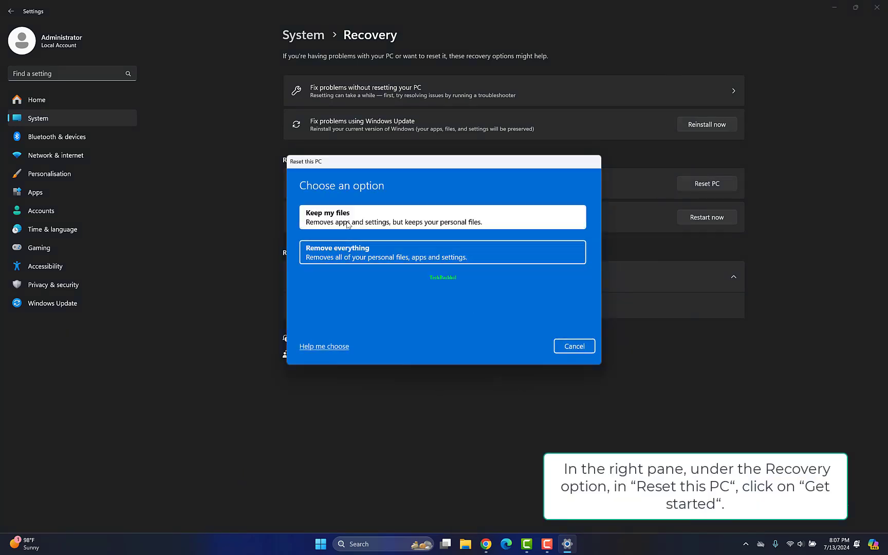
Choose 'Keep my files' in the Reset this PC dialog and let it prepare.
left_click(351, 221)
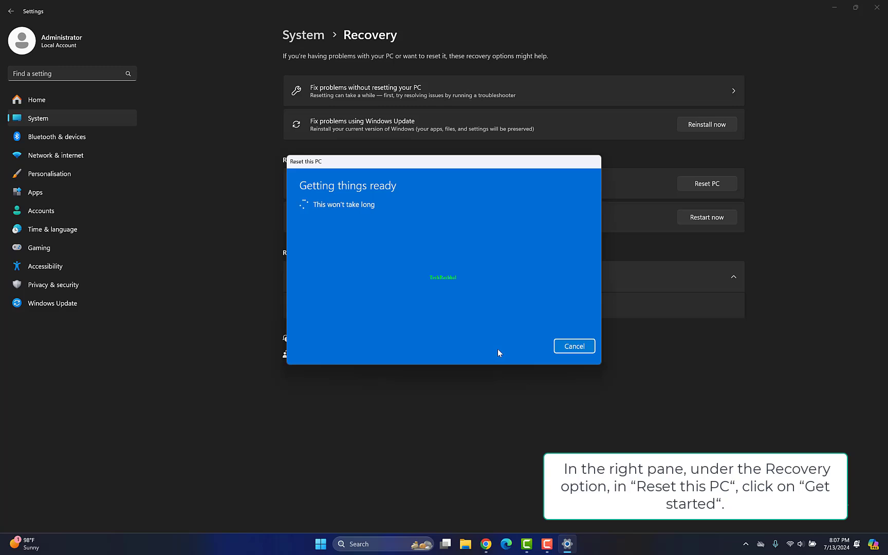